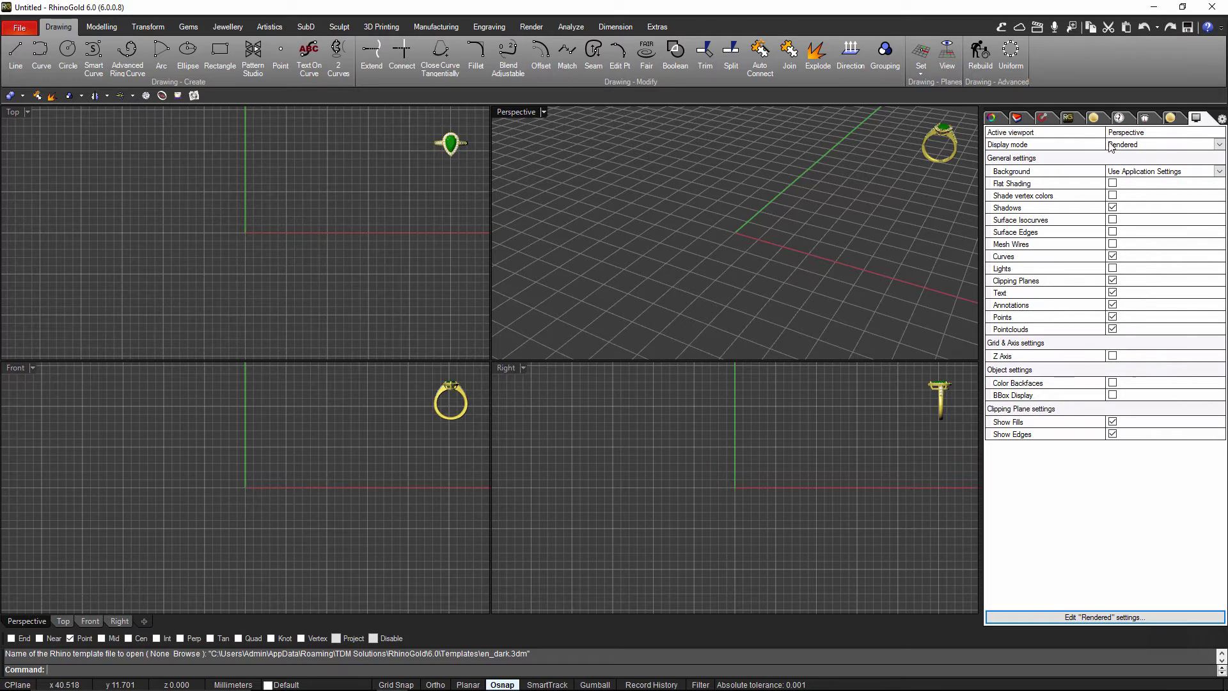
Step: Give the Rendered display mode a solid Light Gray (230, 230, 230) background
{"action": "left_click", "coordinate": [1134, 174]}
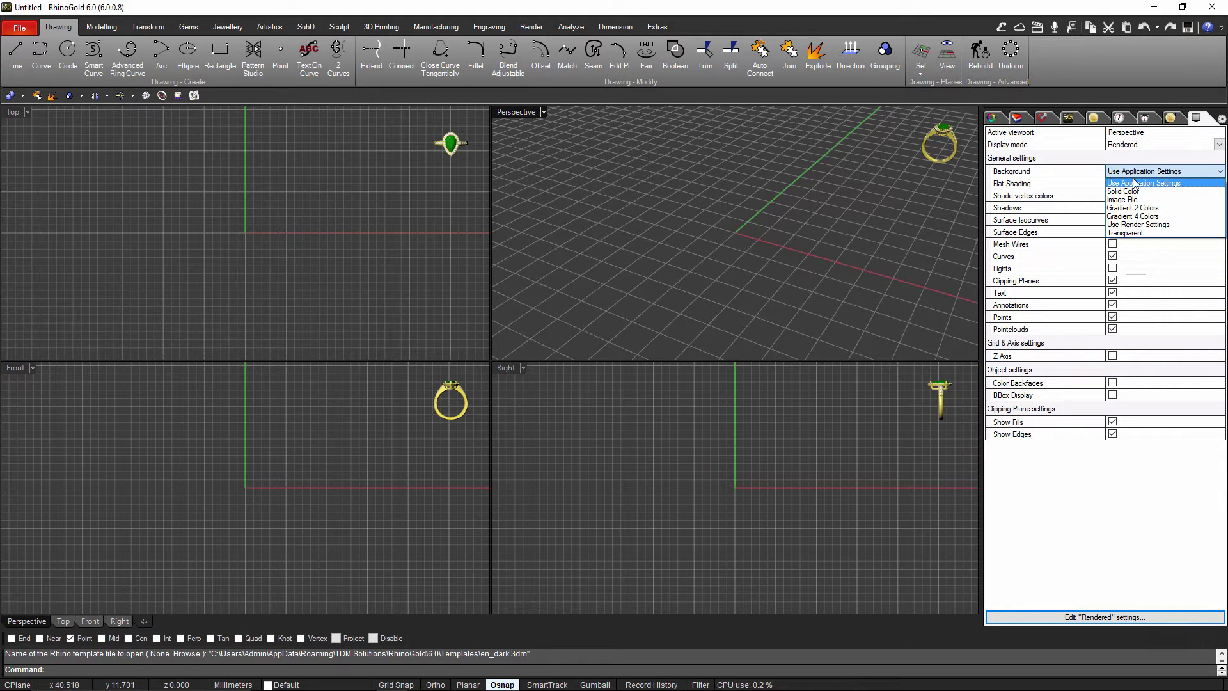
{"action": "left_click", "coordinate": [1133, 191]}
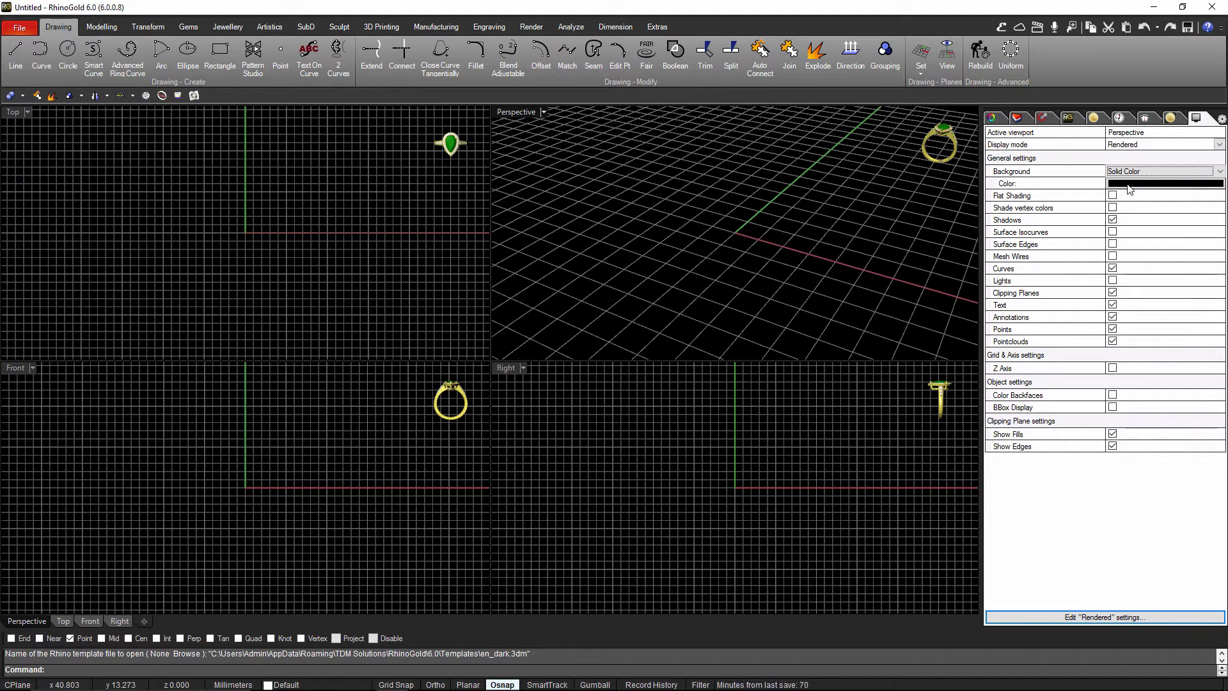
{"action": "left_click", "coordinate": [1129, 185]}
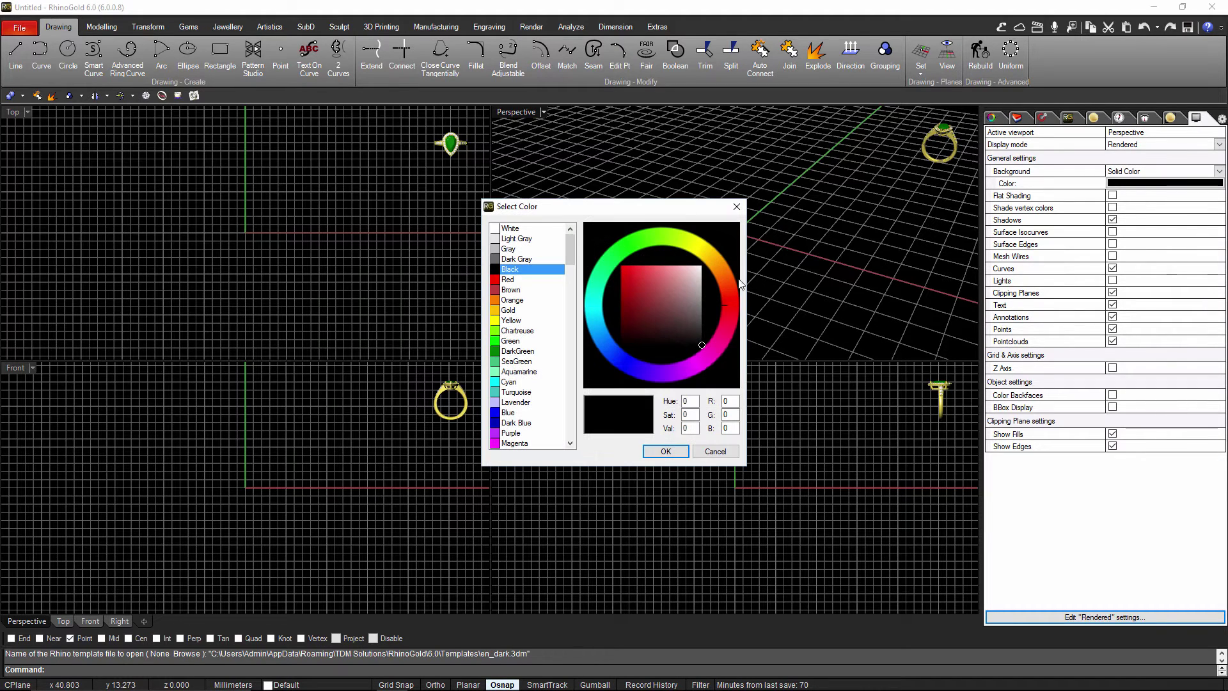
{"action": "left_click_drag", "start_coordinate": [664, 213], "coordinate": [735, 142]}
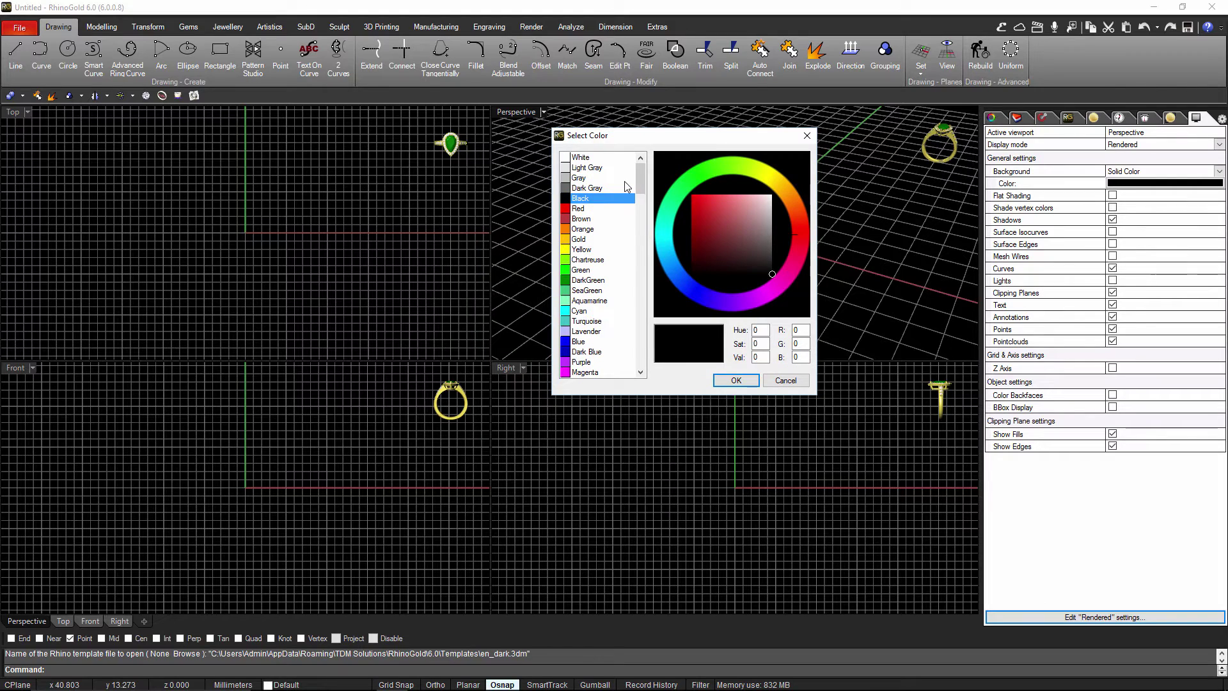
{"action": "mouse_move", "coordinate": [643, 177]}
{"action": "left_mouse_down"}
{"action": "mouse_move", "coordinate": [643, 198]}
{"action": "mouse_move", "coordinate": [643, 175]}
{"action": "left_mouse_up"}
{"action": "left_click", "coordinate": [581, 169]}
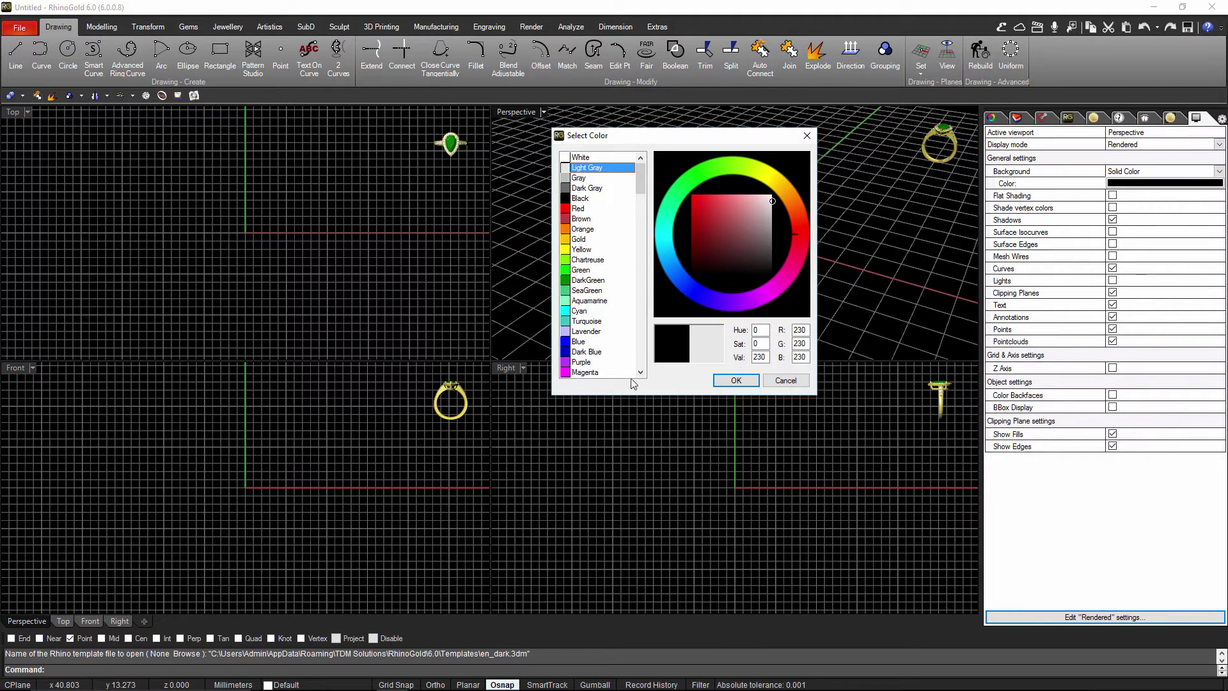
{"action": "left_click", "coordinate": [728, 382]}
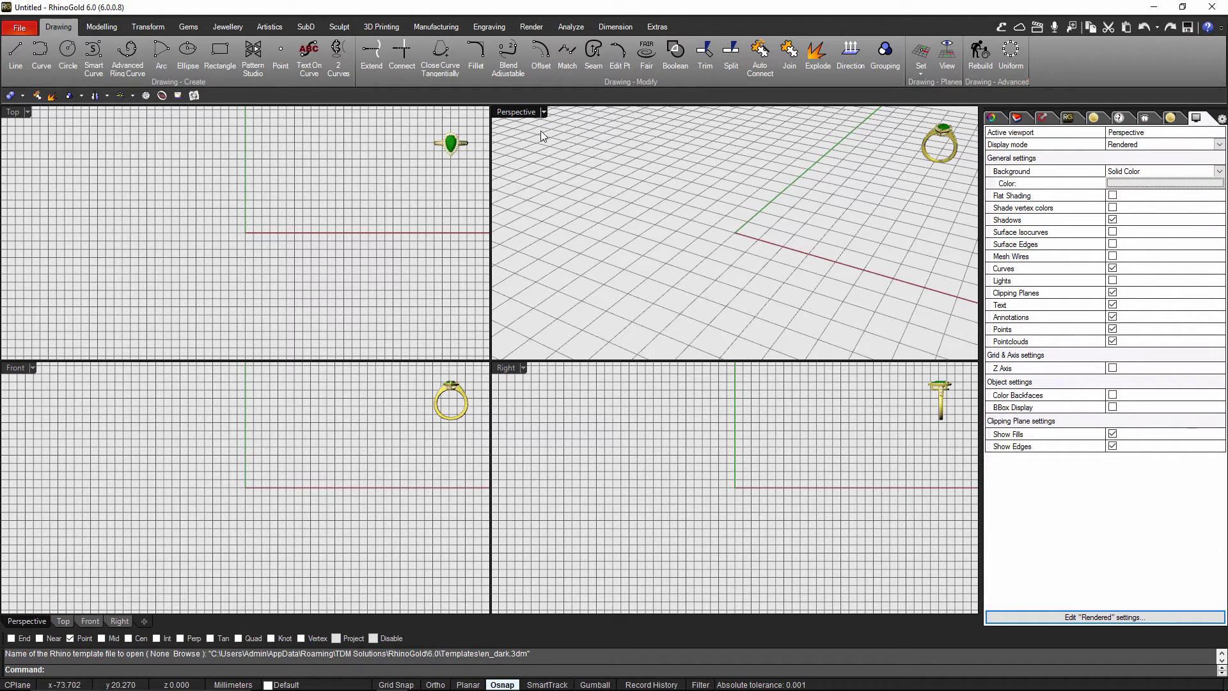
Step: Switch the Perspective, Top, Front and Right viewports to Shaded display mode
{"action": "left_click", "coordinate": [543, 114]}
{"action": "left_click", "coordinate": [538, 158]}
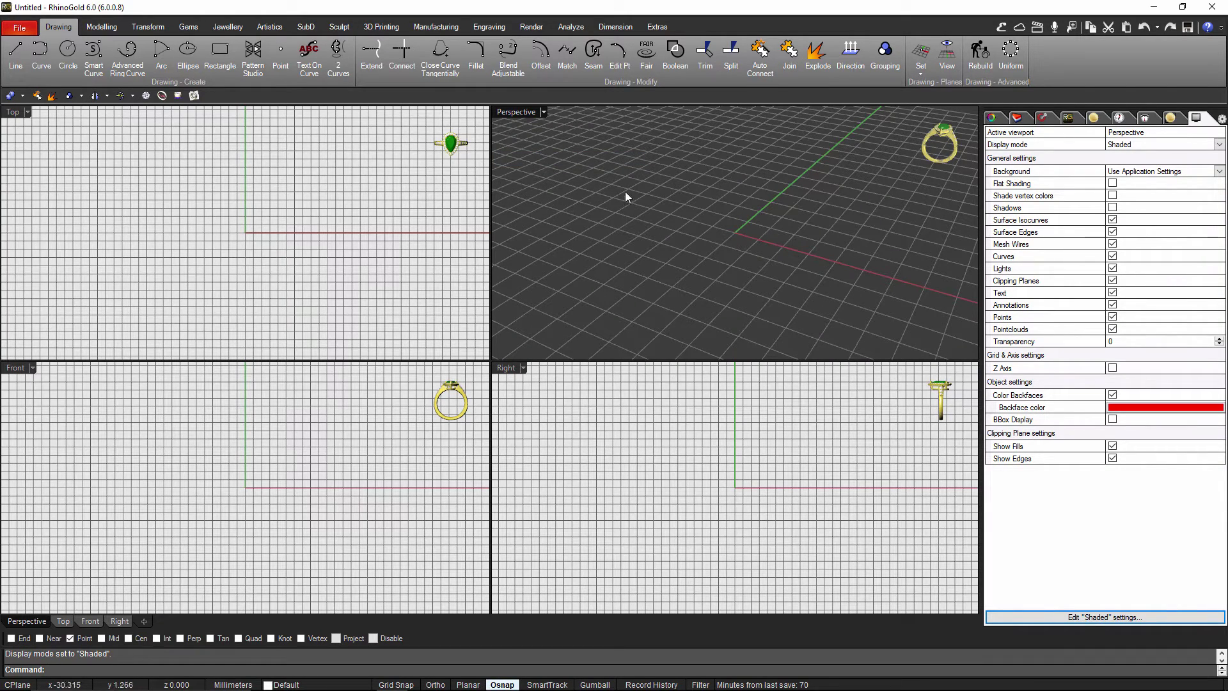
{"action": "left_click", "coordinate": [27, 112]}
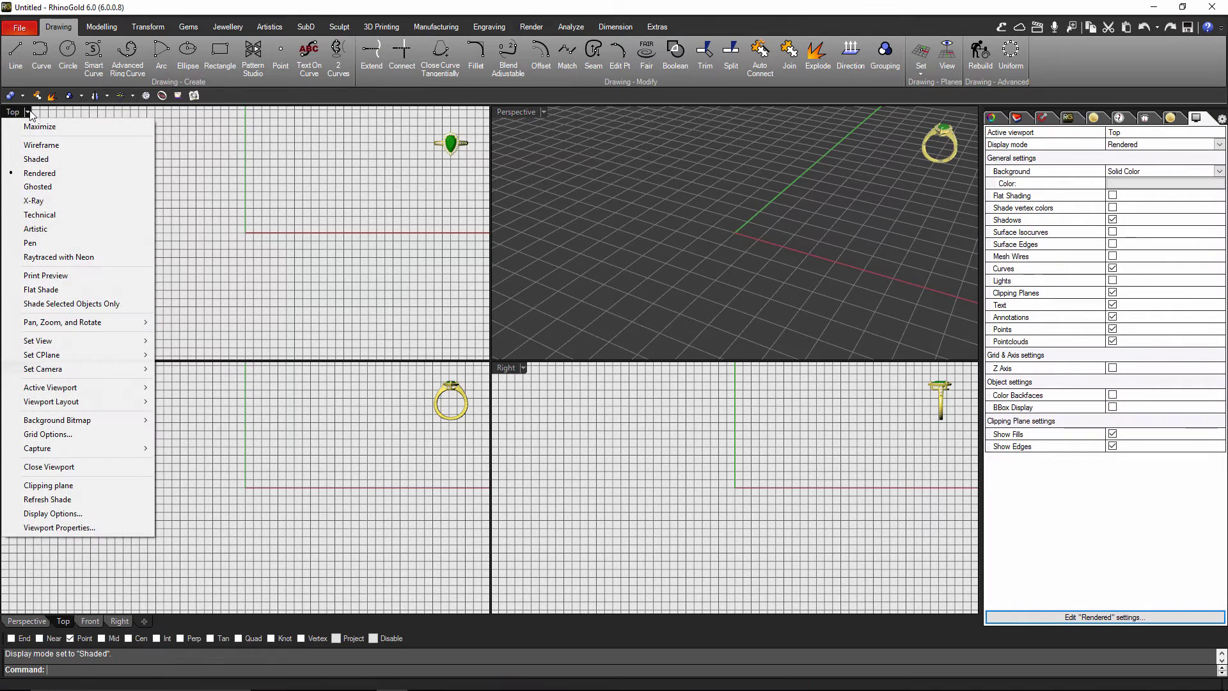
{"action": "left_click", "coordinate": [35, 155]}
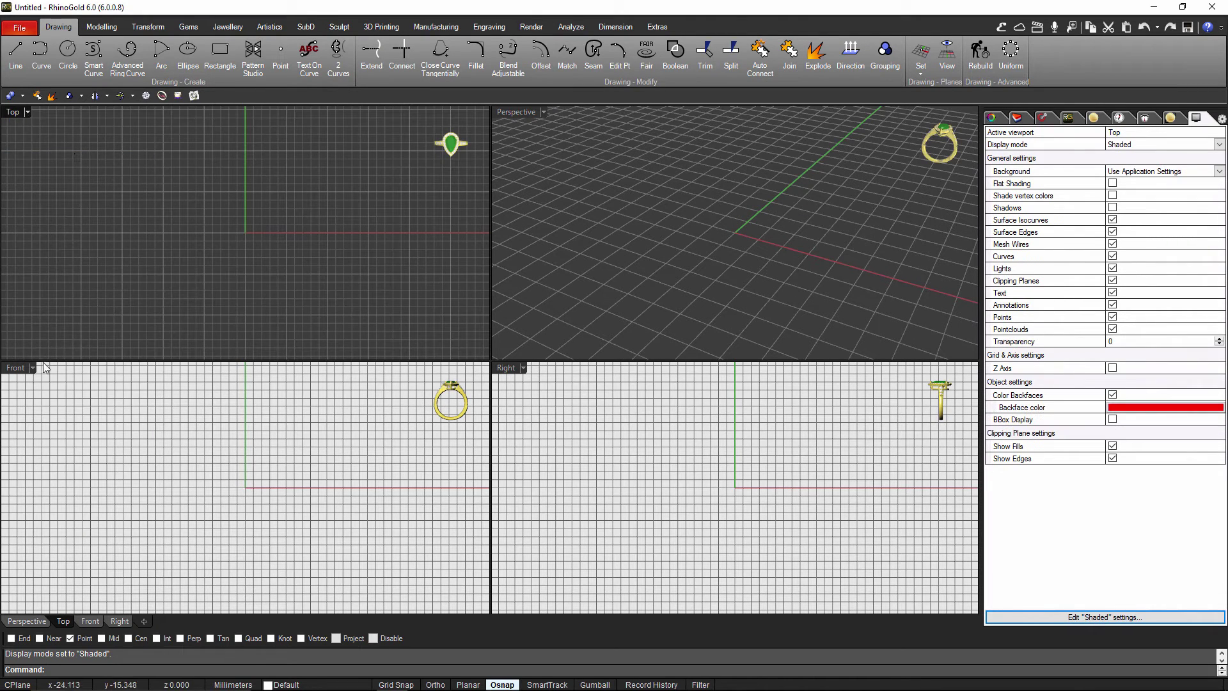
{"action": "left_click", "coordinate": [32, 367]}
{"action": "left_click", "coordinate": [72, 313]}
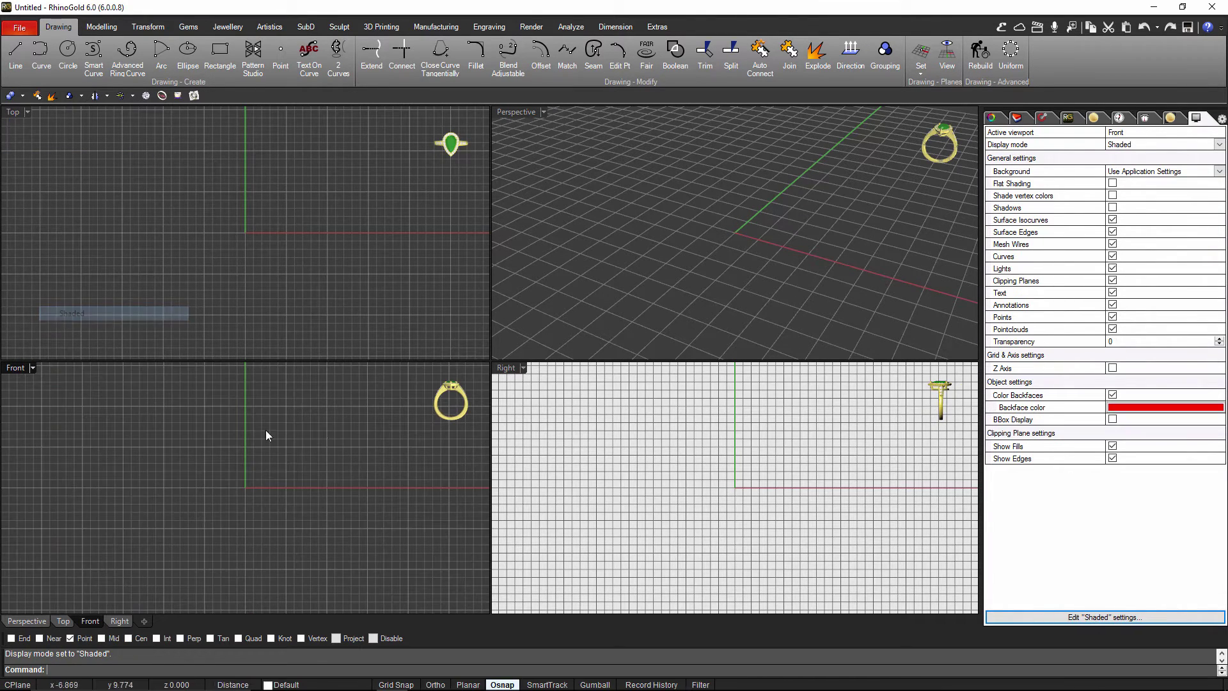
{"action": "left_click", "coordinate": [524, 367]}
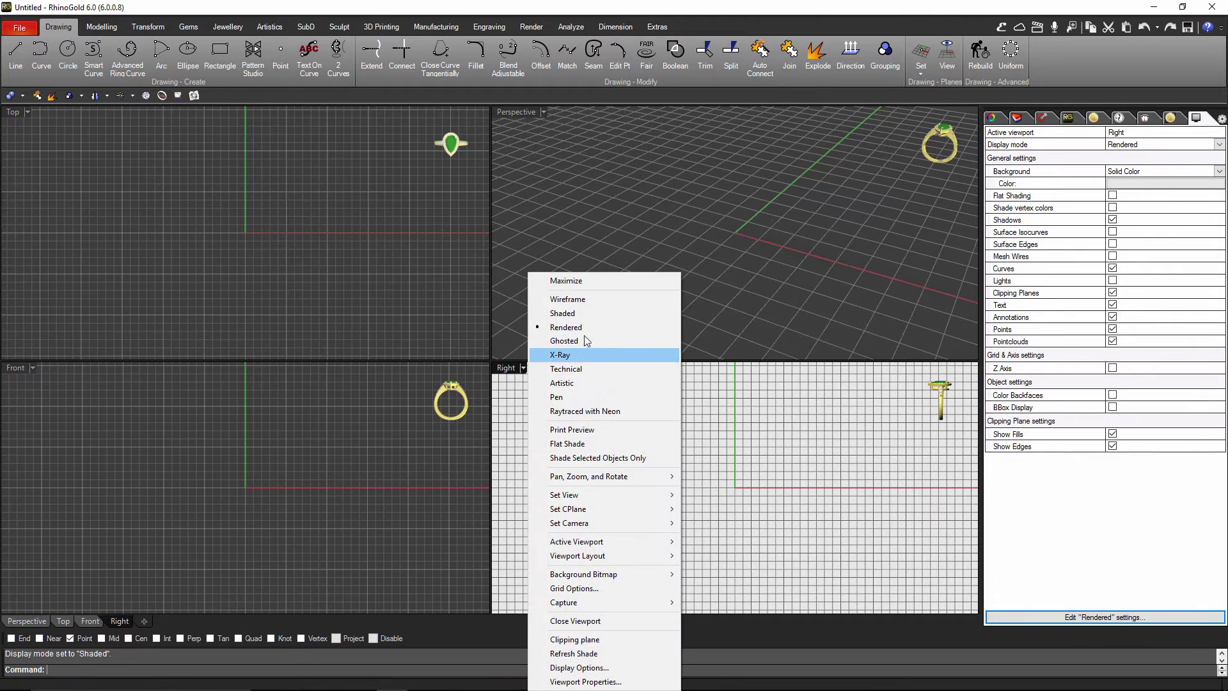
{"action": "left_click", "coordinate": [579, 313]}
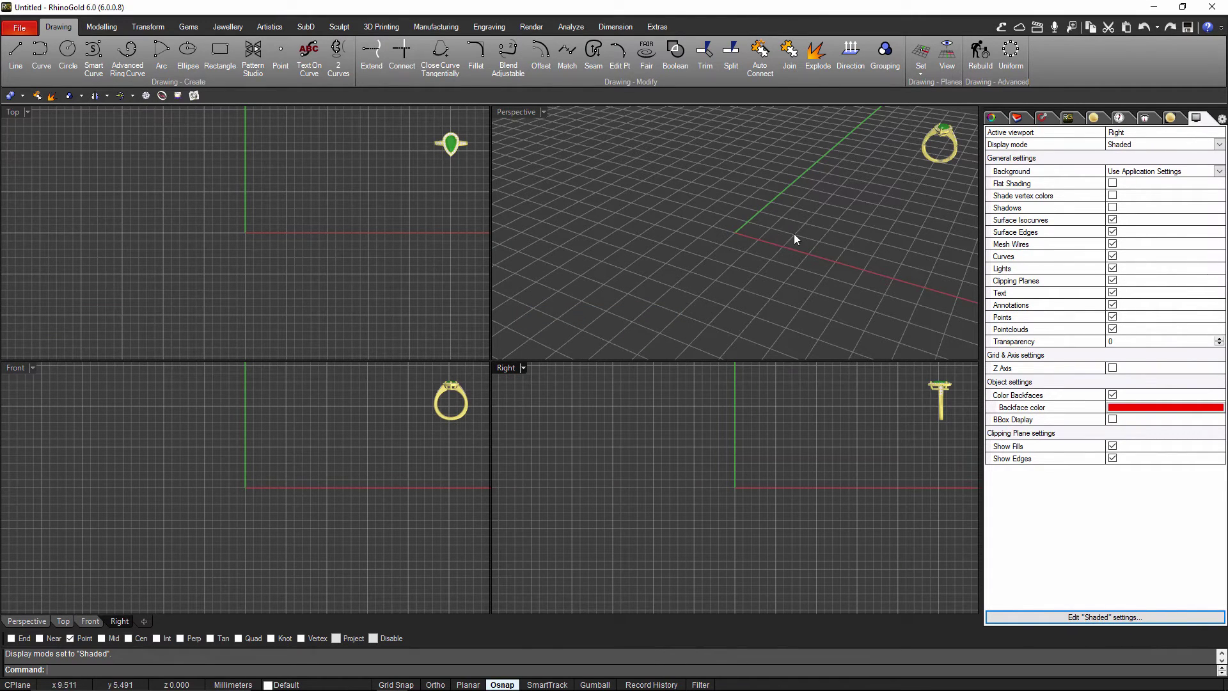
Step: Set the Shaded mode background to a solid Black colour
{"action": "left_click", "coordinate": [1121, 172]}
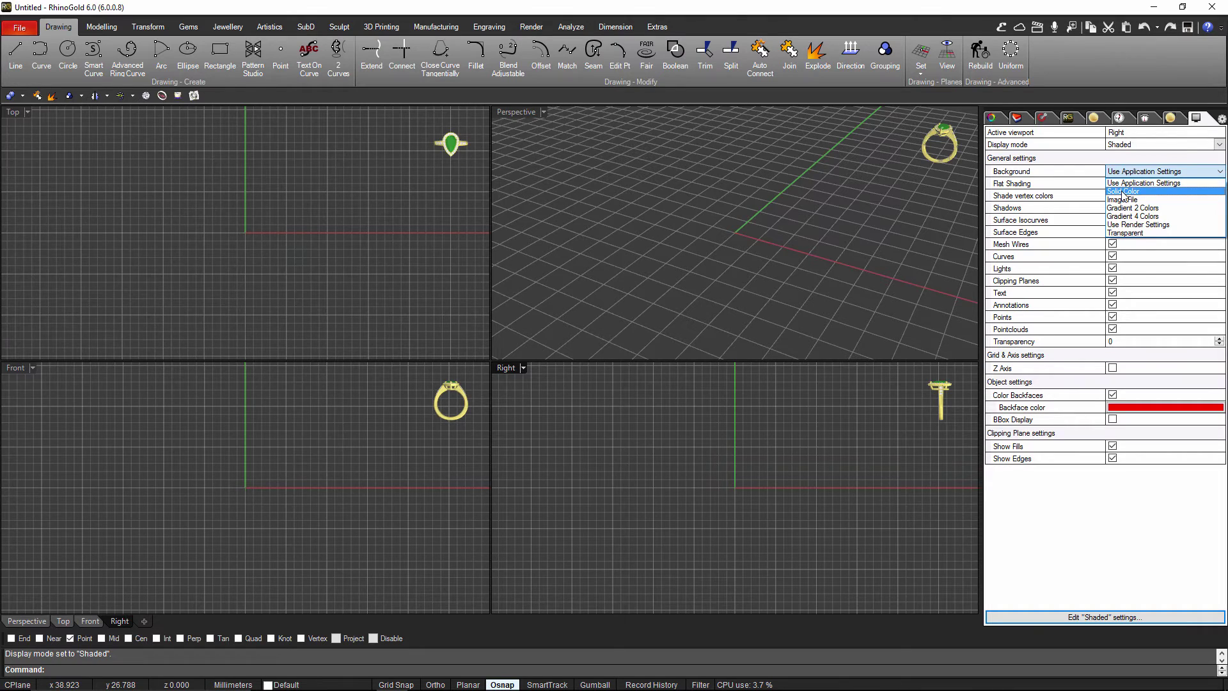
{"action": "left_click", "coordinate": [1123, 191]}
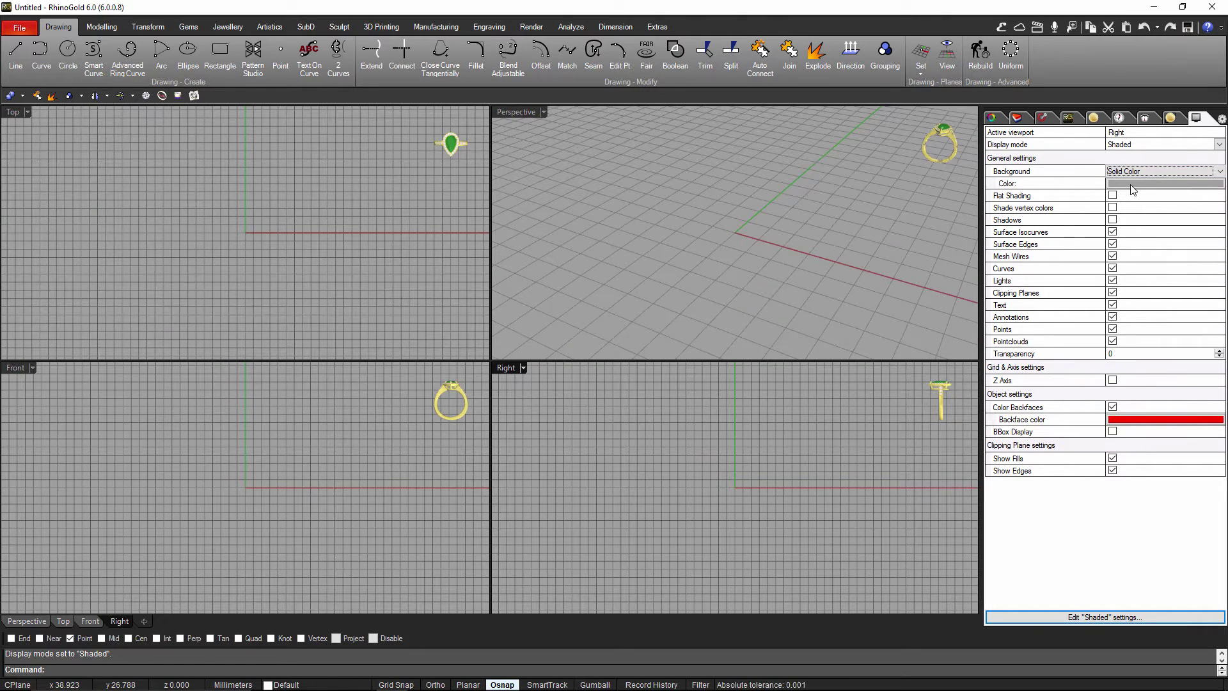
{"action": "left_click", "coordinate": [1131, 185]}
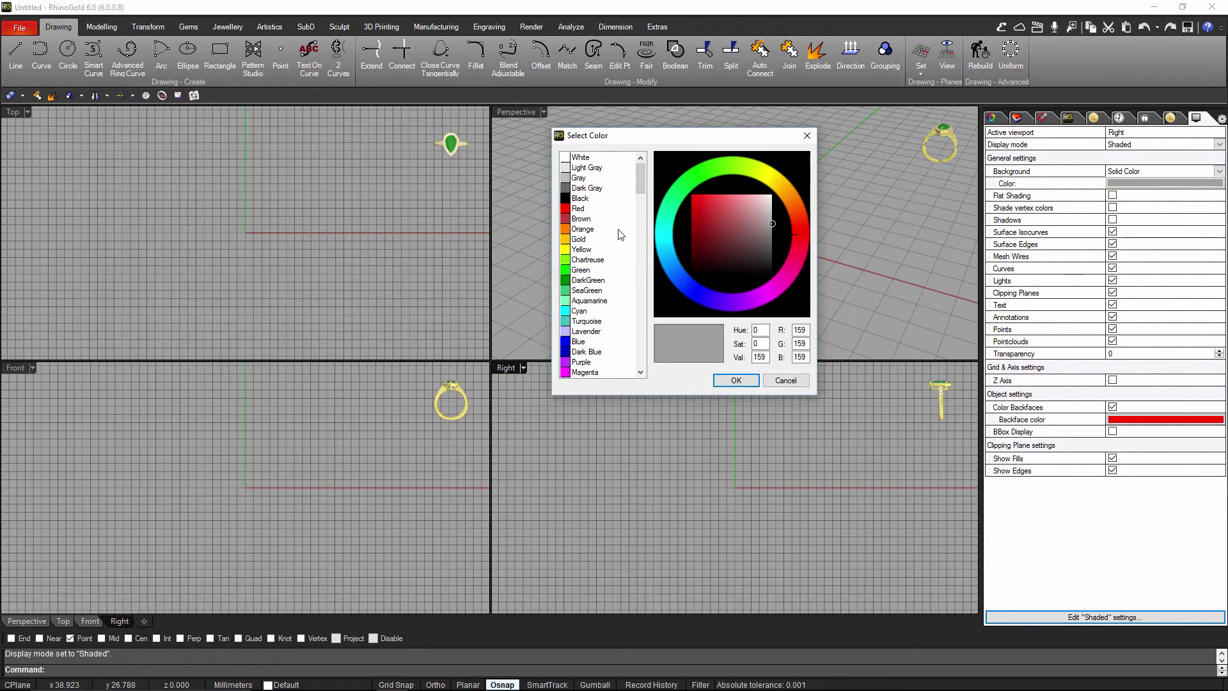
{"action": "left_click", "coordinate": [583, 199]}
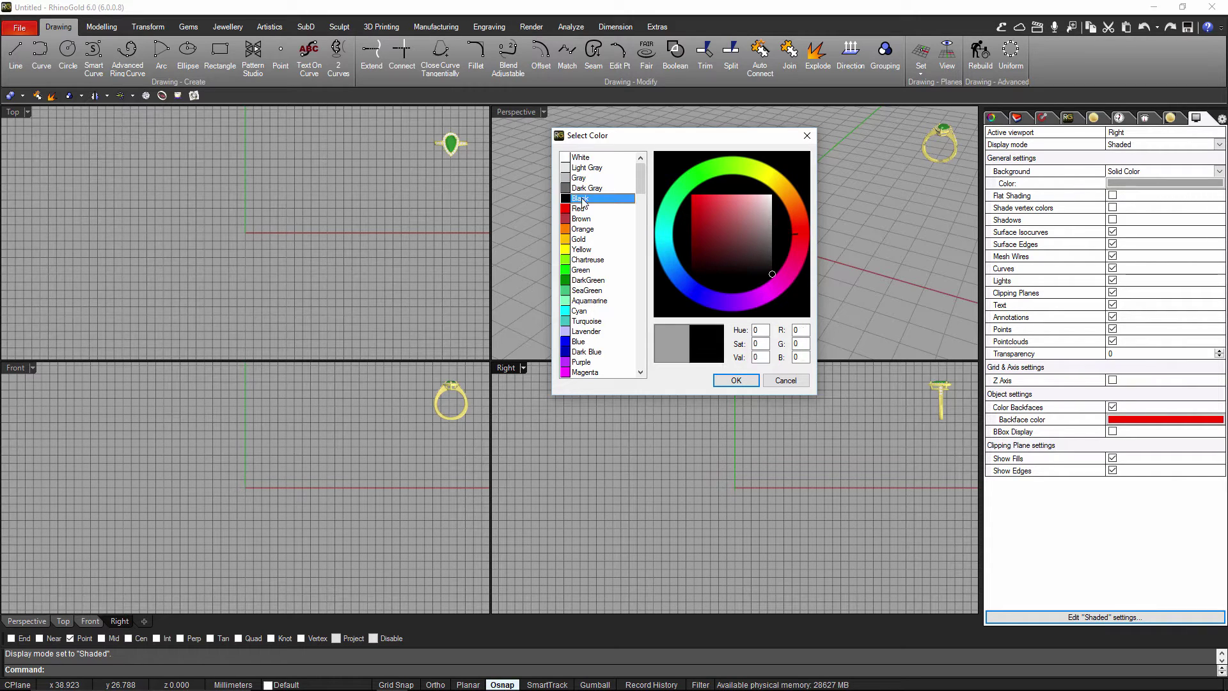
{"action": "left_click", "coordinate": [735, 380]}
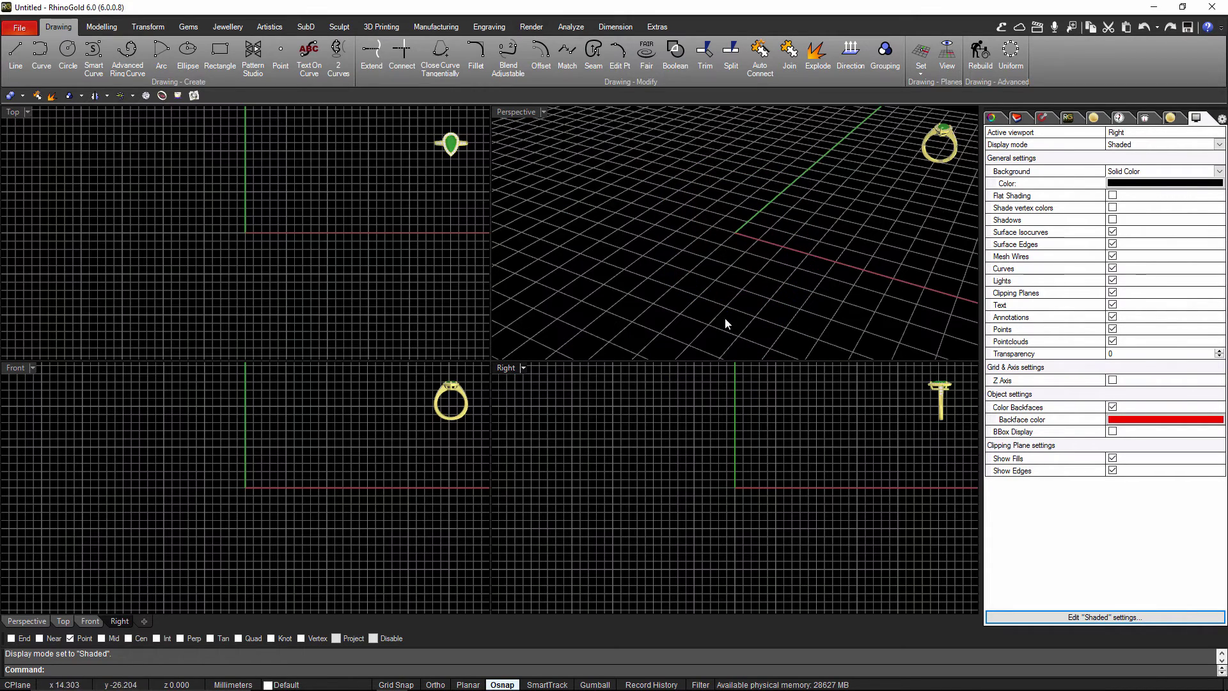
{"action": "left_click", "coordinate": [544, 111]}
{"action": "left_click", "coordinate": [536, 173]}
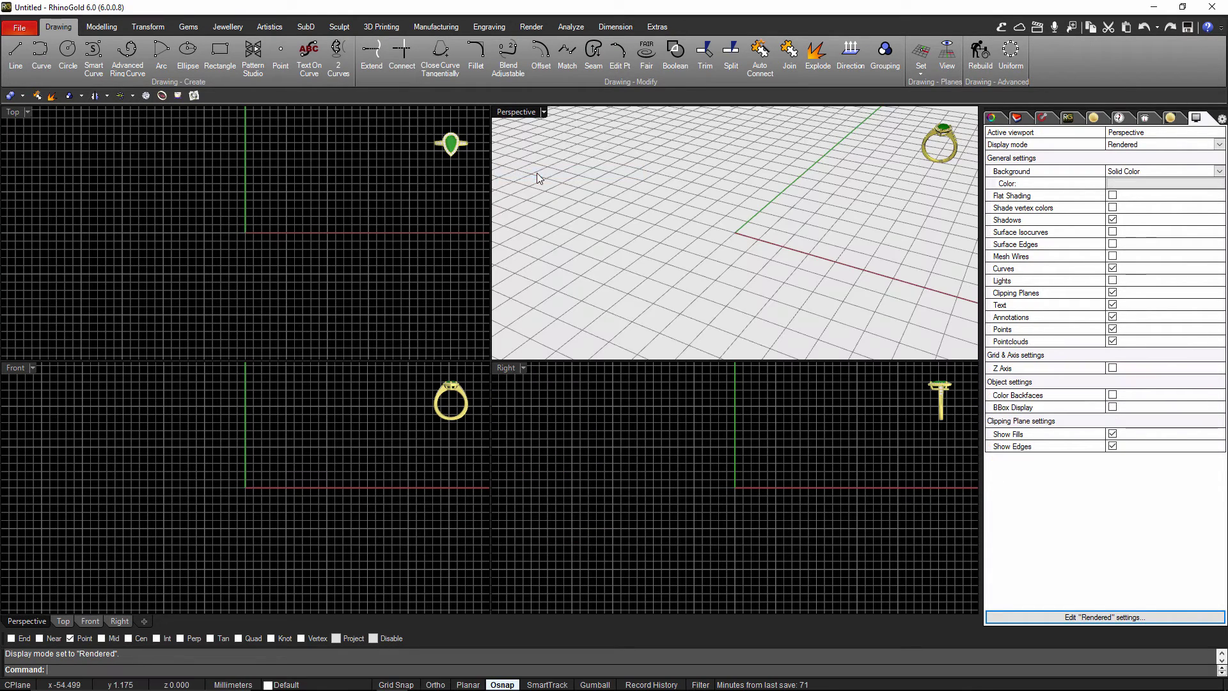
{"action": "left_click", "coordinate": [543, 114]}
{"action": "left_click", "coordinate": [539, 160]}
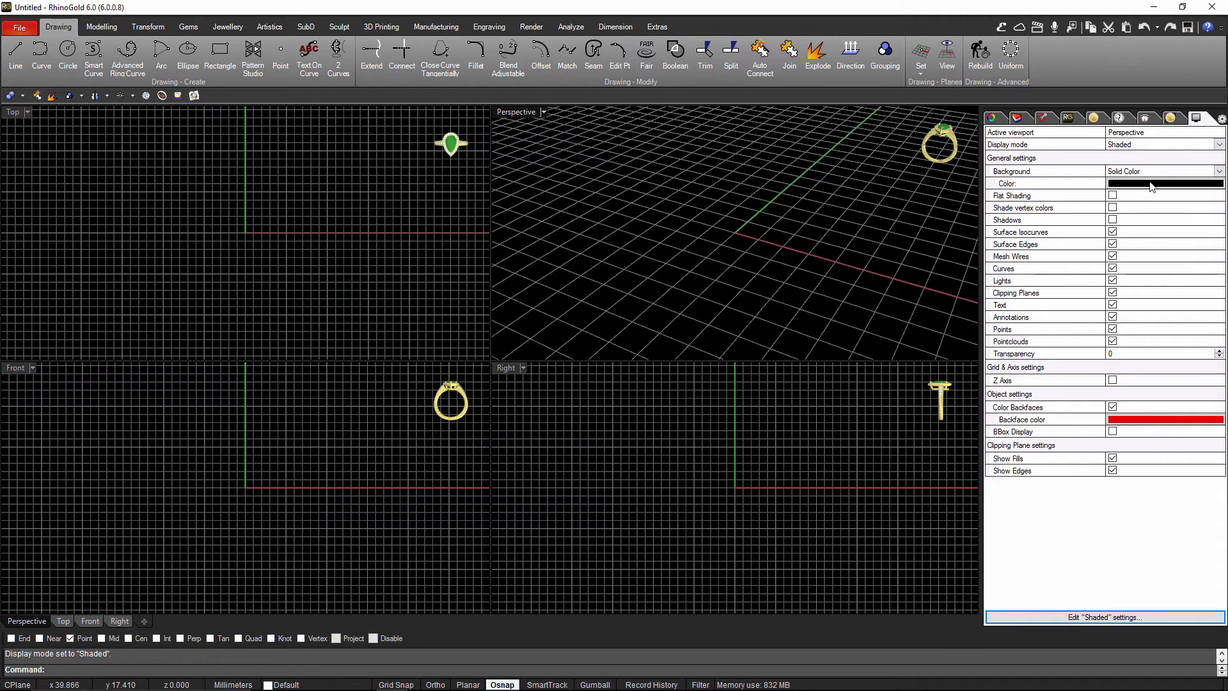
{"action": "left_click", "coordinate": [1192, 145]}
{"action": "left_click", "coordinate": [1152, 160]}
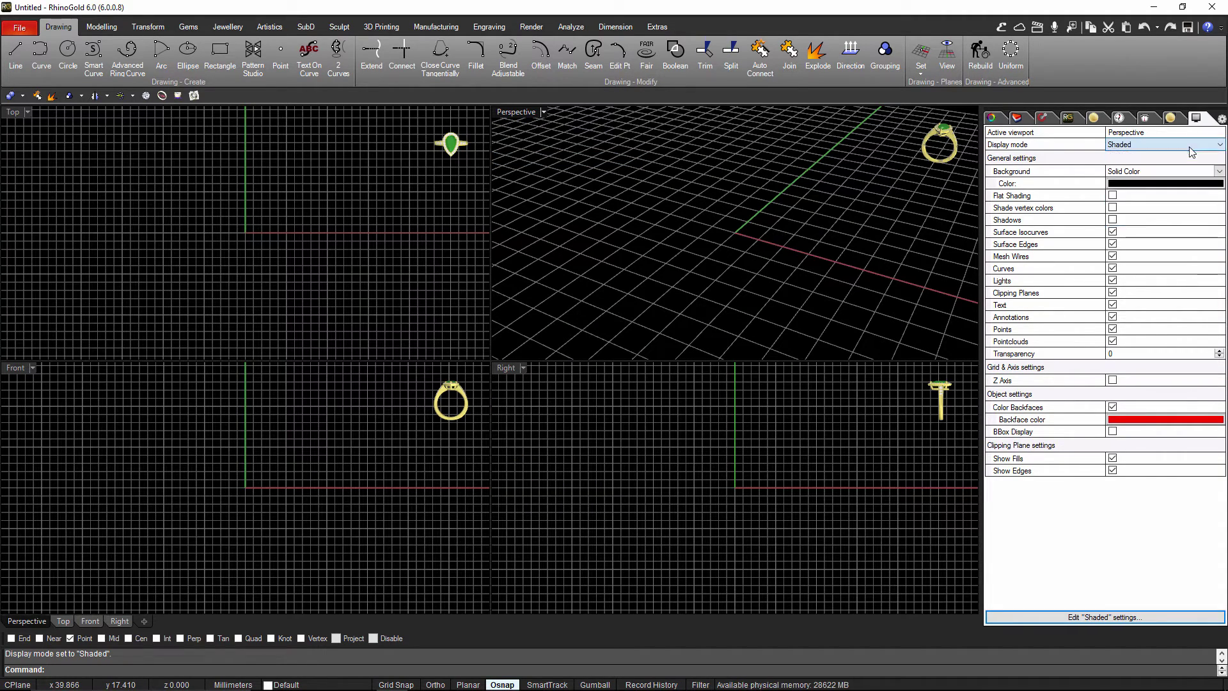
{"action": "left_click", "coordinate": [543, 114]}
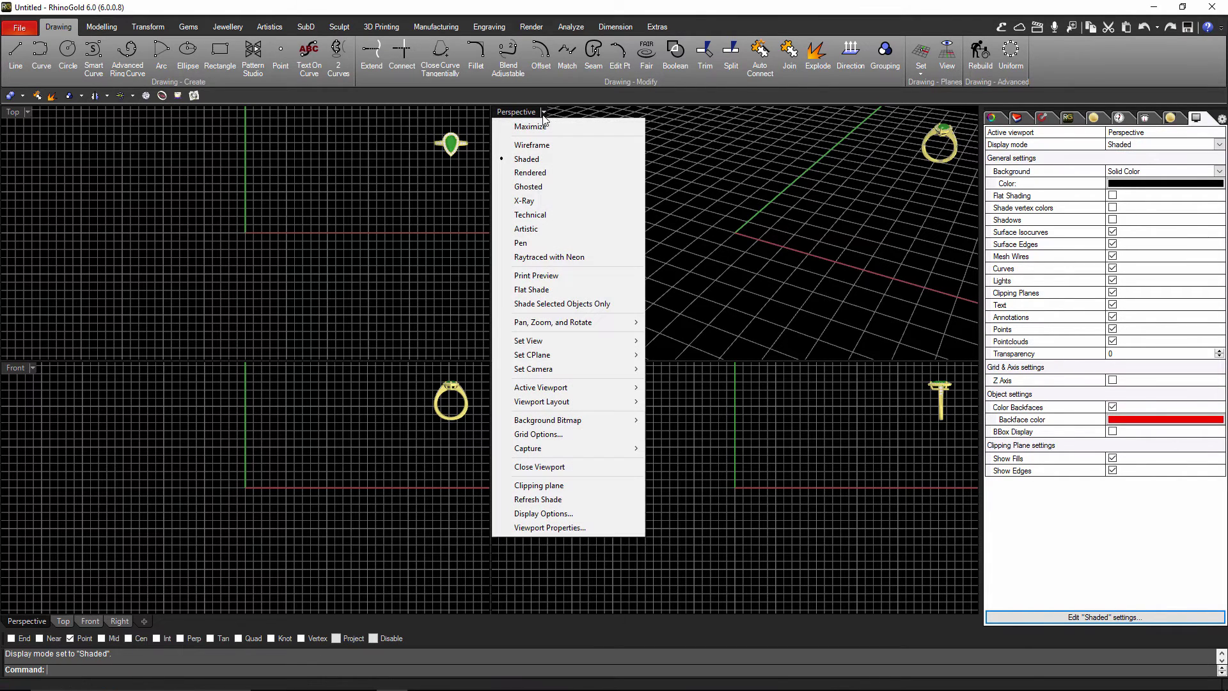
{"action": "left_click", "coordinate": [539, 160]}
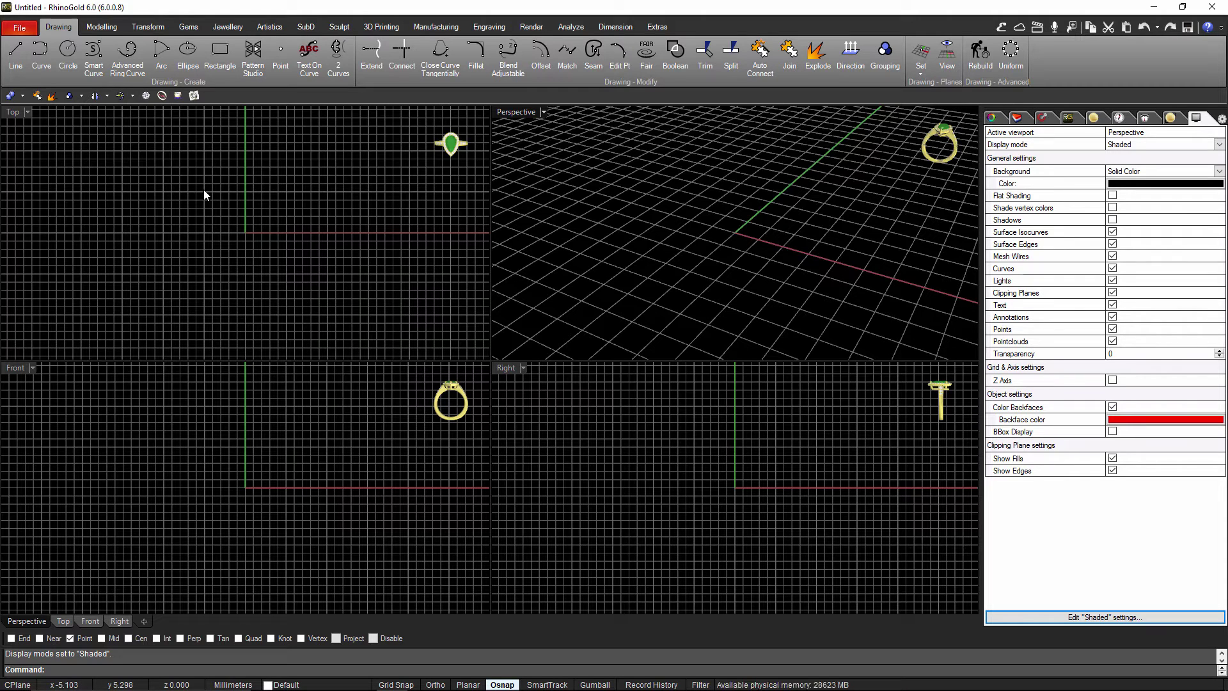
Step: Bring up the Save Template File dialog via File > Save as > Save as Template
{"action": "left_click", "coordinate": [20, 29]}
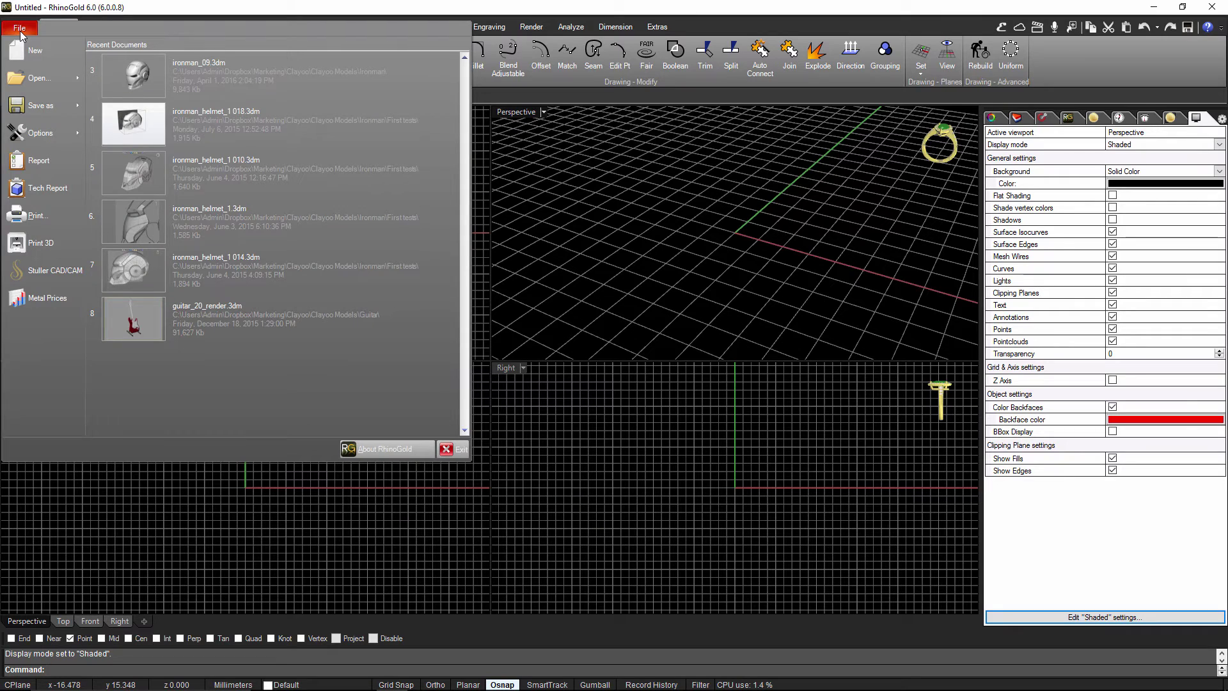
{"action": "mouse_move", "coordinate": [28, 109]}
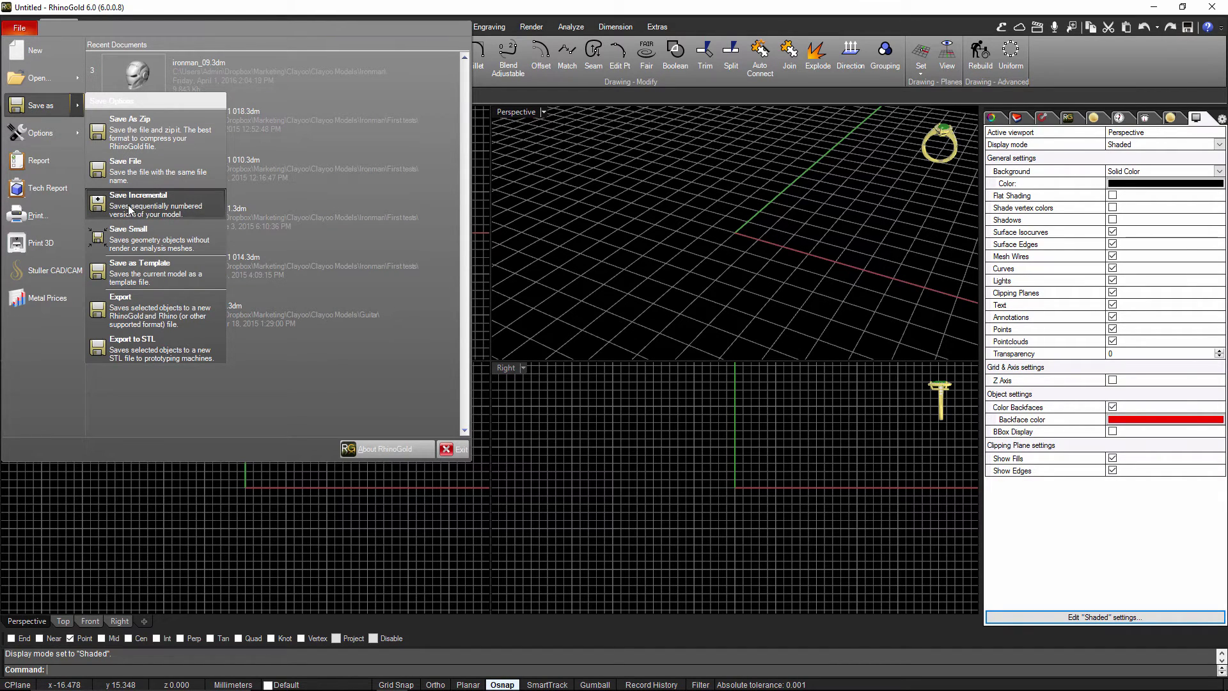
{"action": "left_click", "coordinate": [140, 273]}
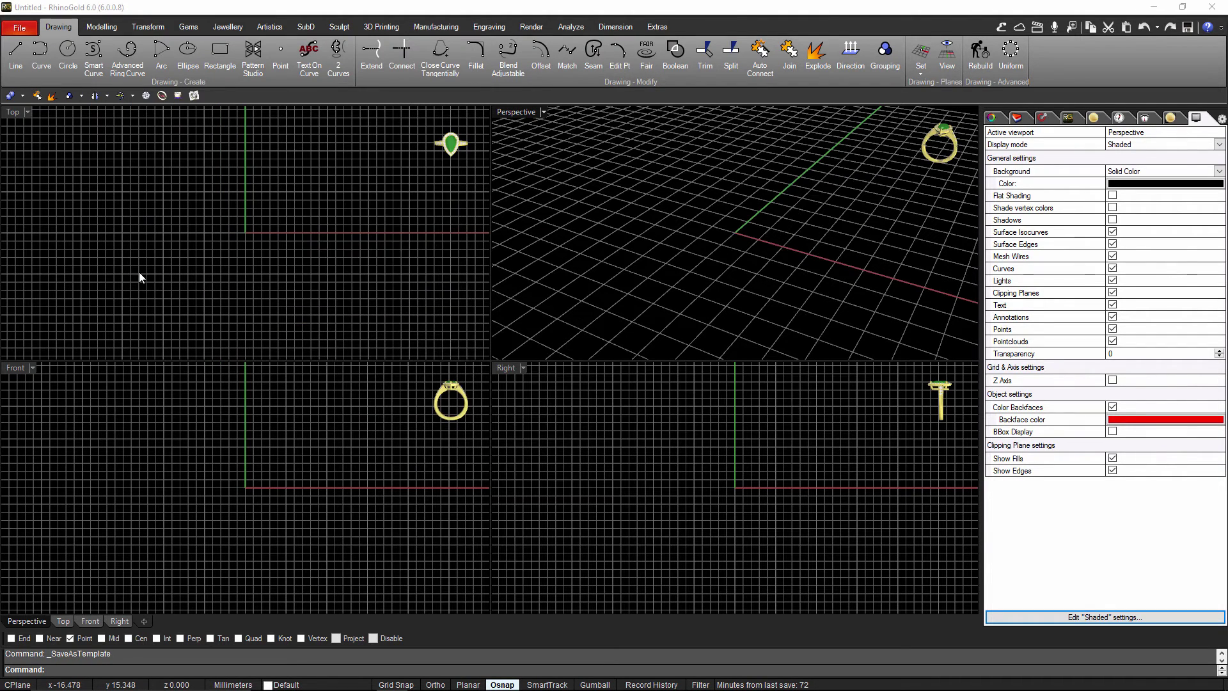
{"action": "left_click_drag", "start_coordinate": [454, 192], "coordinate": [465, 147]}
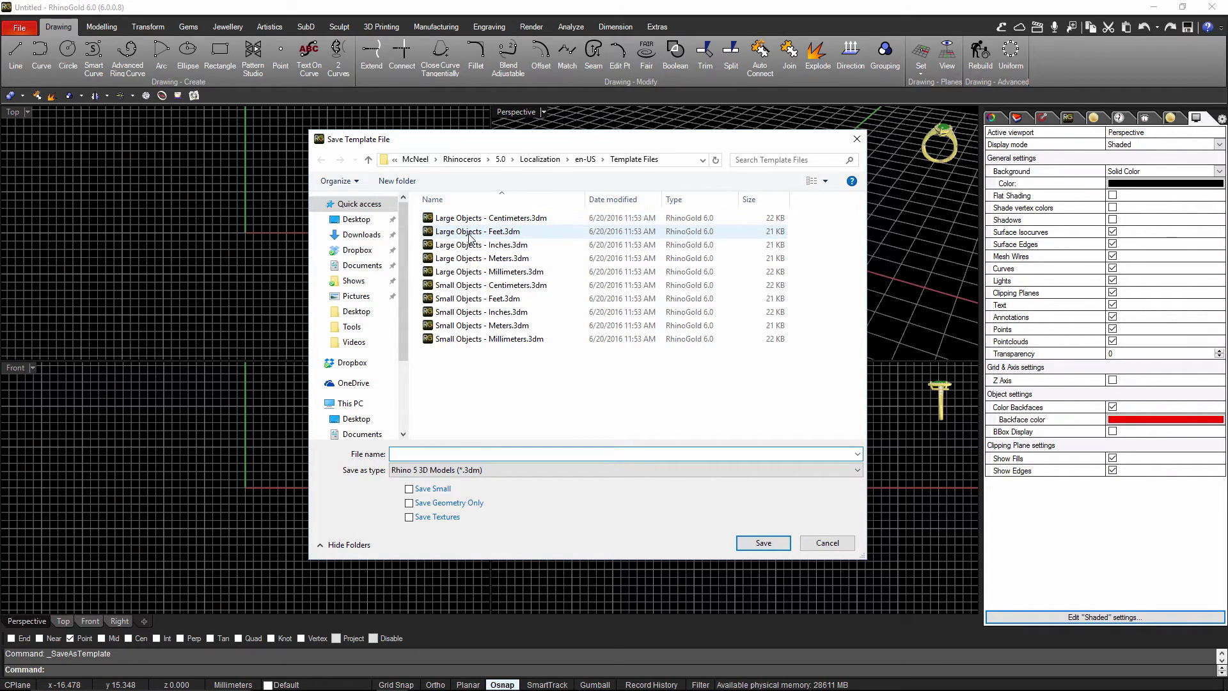
Step: Browse to AppData > Roaming > TDM Solutions > RhinoGold > 6.0 > Templates
{"action": "left_click", "coordinate": [394, 160]}
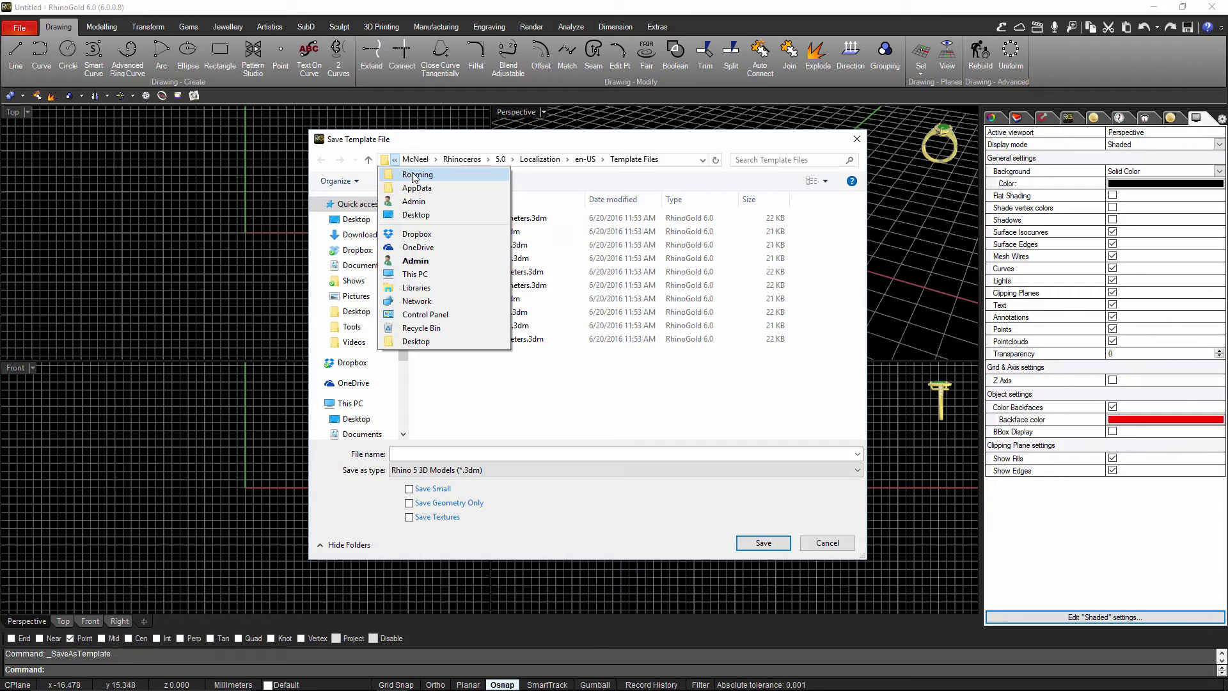
{"action": "left_click", "coordinate": [417, 175]}
{"action": "left_click", "coordinate": [465, 339]}
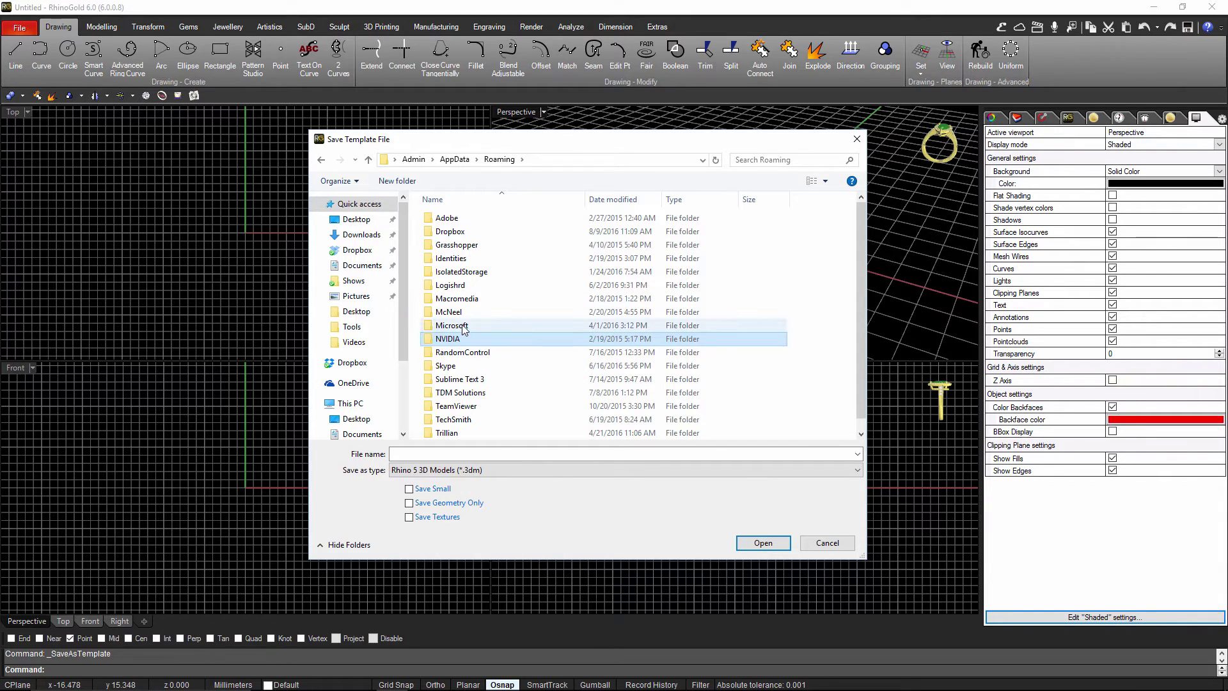
{"action": "left_click", "coordinate": [458, 392]}
{"action": "double_click", "coordinate": [459, 392]}
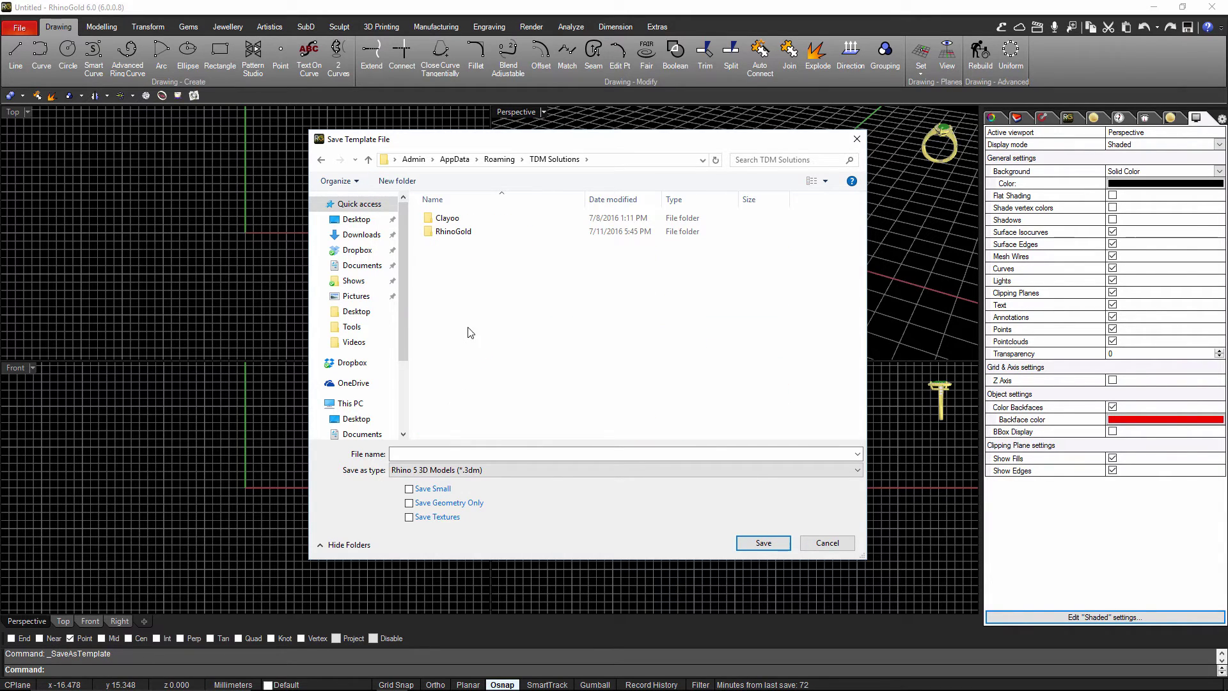
{"action": "double_click", "coordinate": [462, 234]}
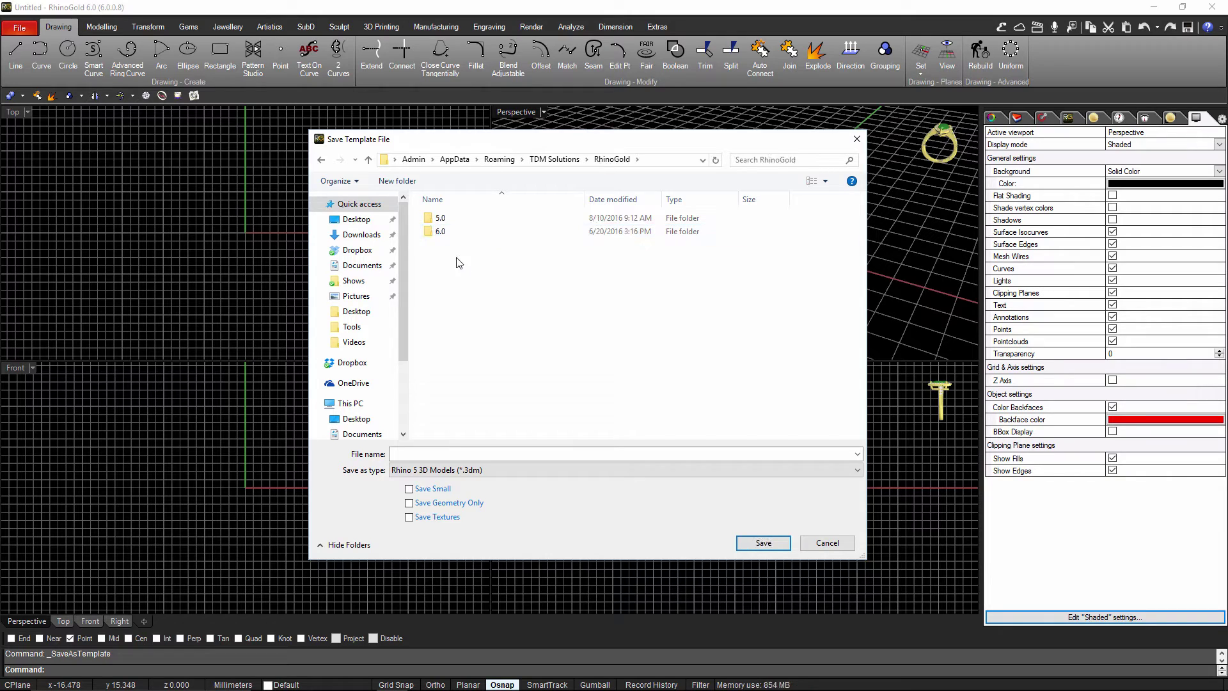
{"action": "double_click", "coordinate": [437, 234]}
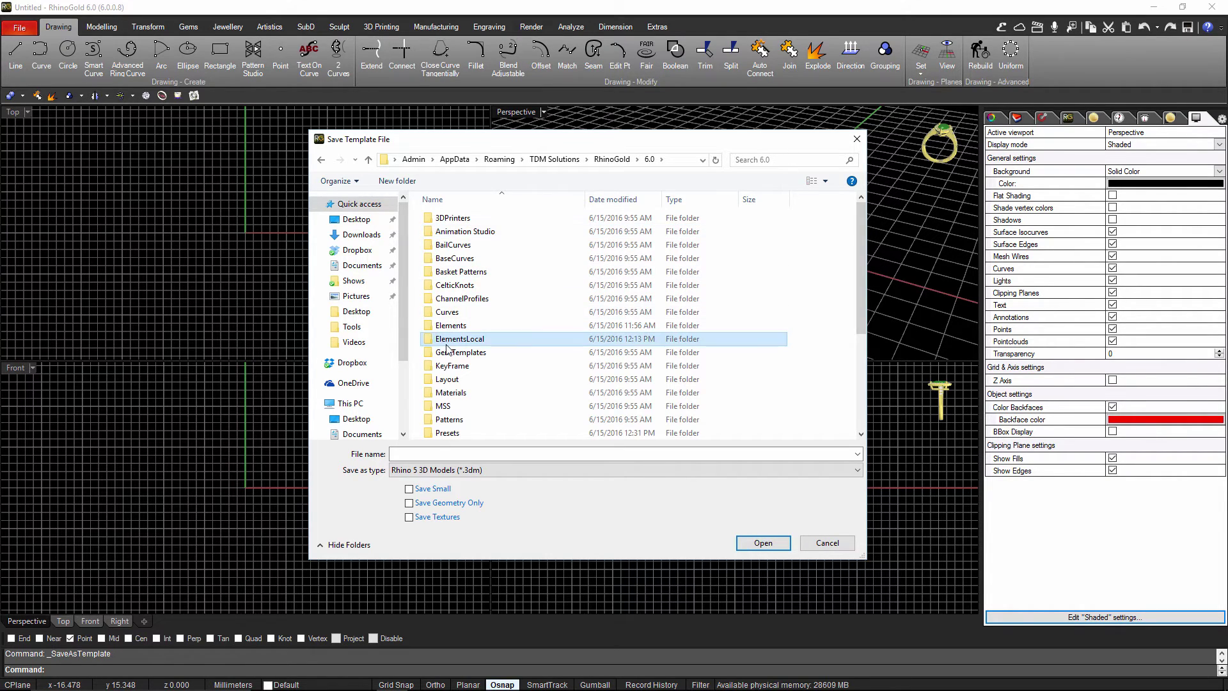
{"action": "key", "text": "t"}
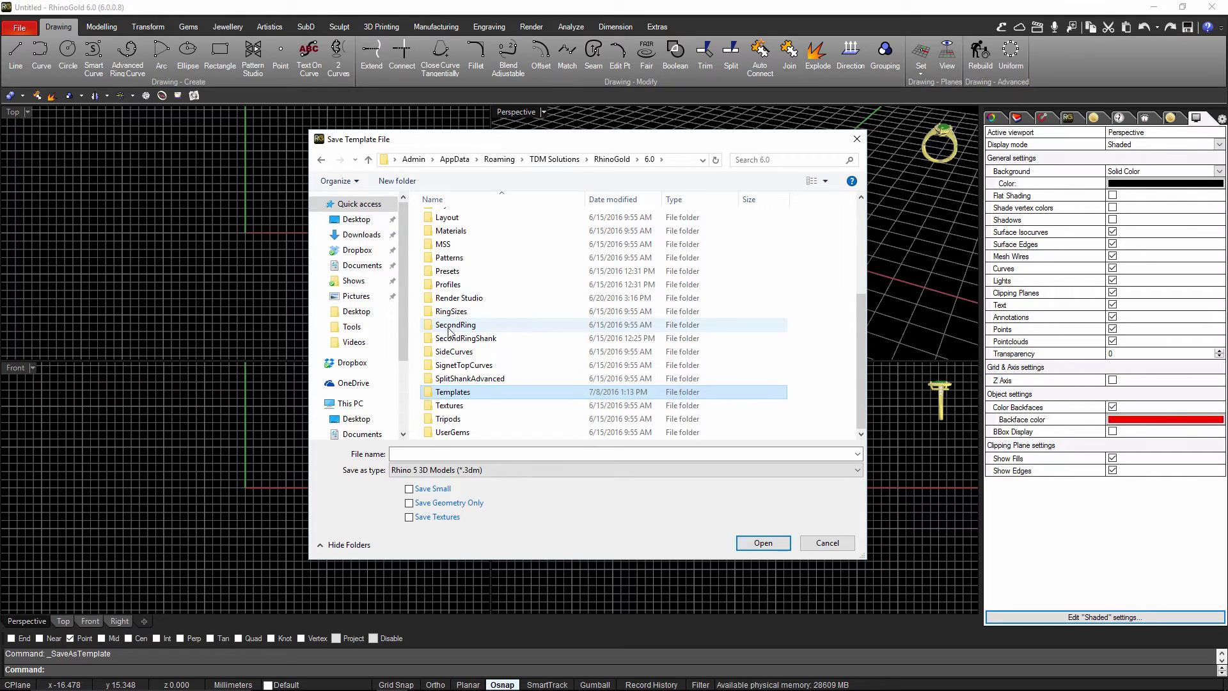
{"action": "double_click", "coordinate": [453, 392]}
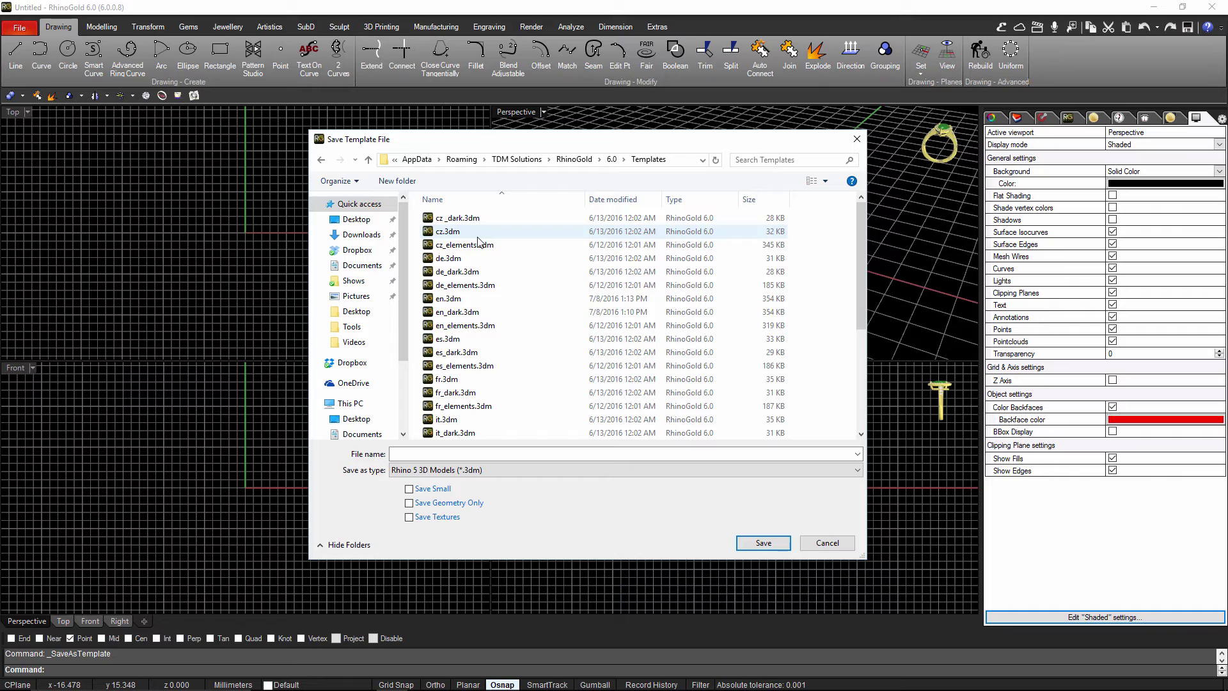
{"action": "scroll", "coordinate": [470, 309], "scroll_direction": "down", "scroll_amount": 1}
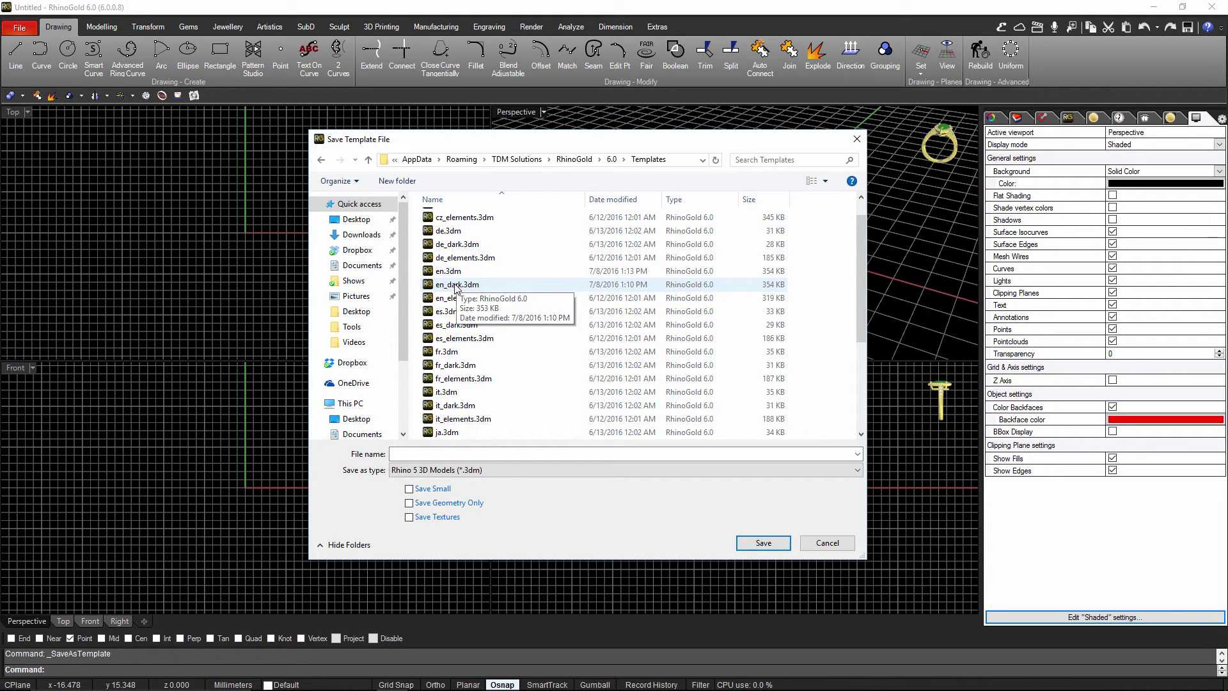
Step: Save over en_dark.3dm, confirming replacement of the existing file
{"action": "left_click", "coordinate": [455, 285]}
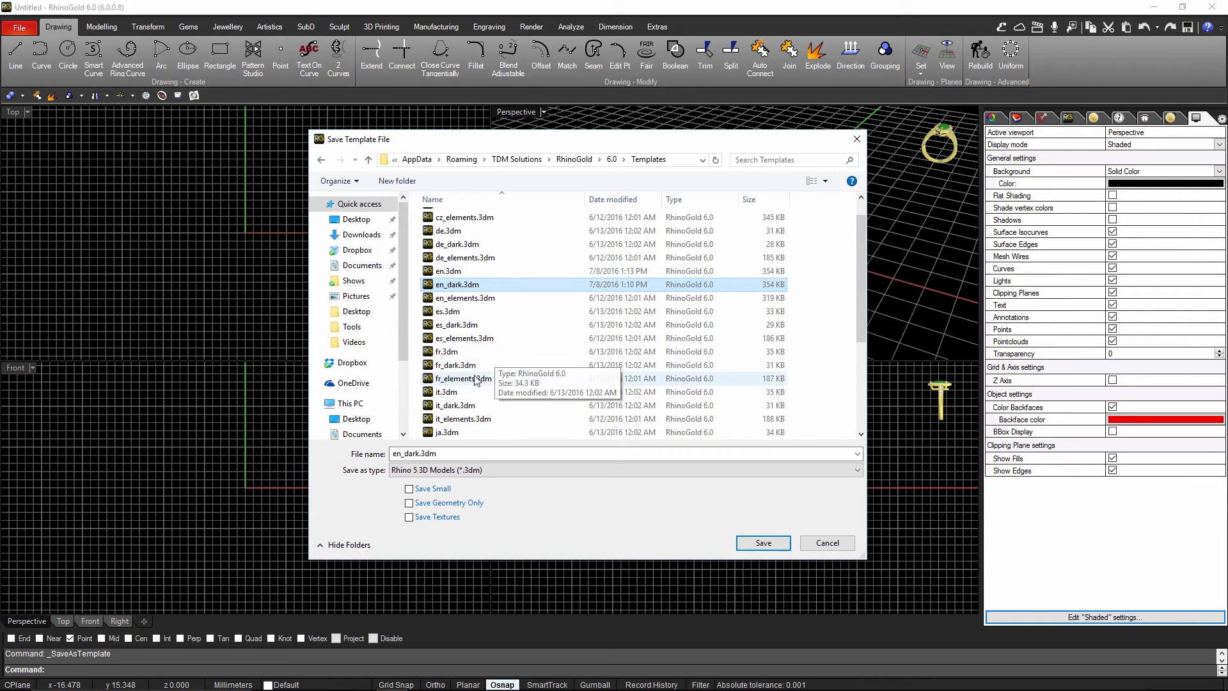
{"action": "left_click", "coordinate": [758, 544]}
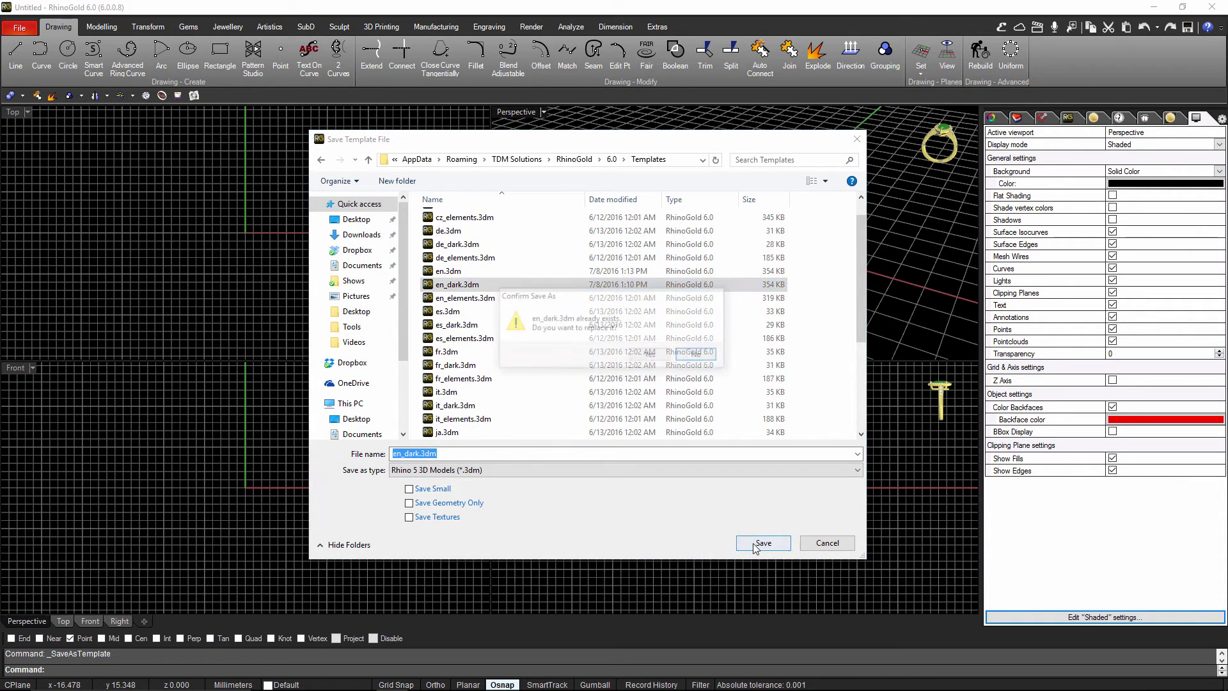
{"action": "left_click", "coordinate": [645, 357]}
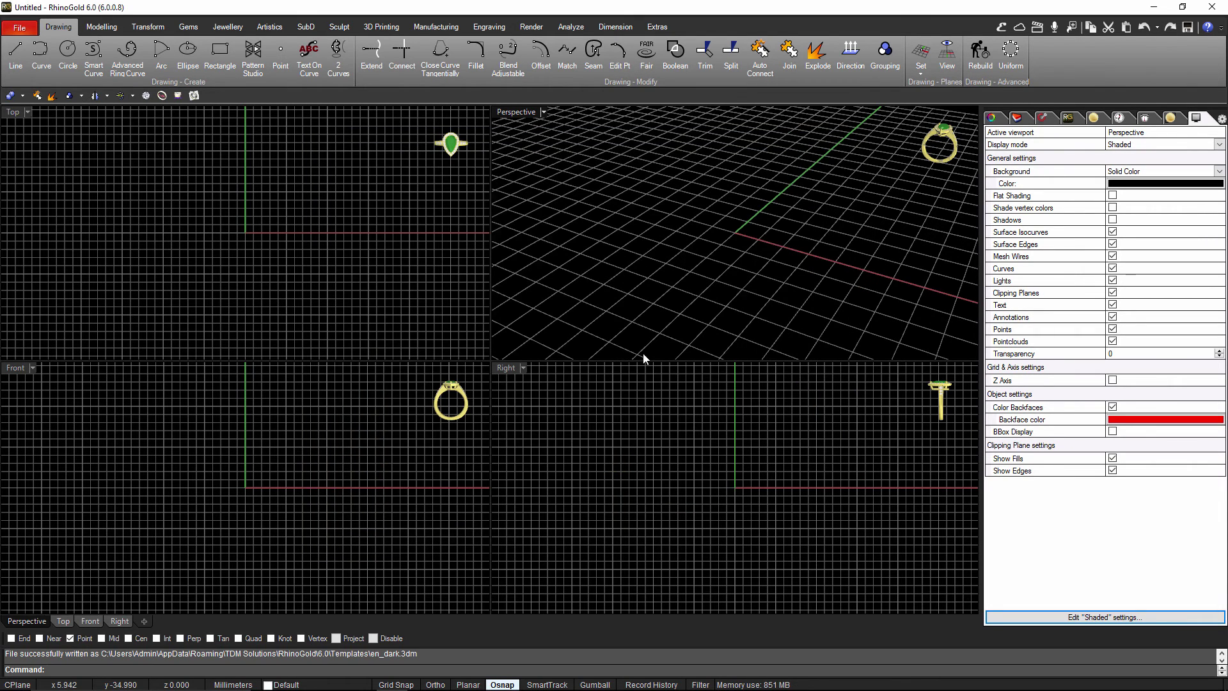
{"action": "left_click", "coordinate": [19, 27]}
Step: Start a new document, set Perspective and Top to Shaded to verify, then start another
{"action": "left_click", "coordinate": [27, 55]}
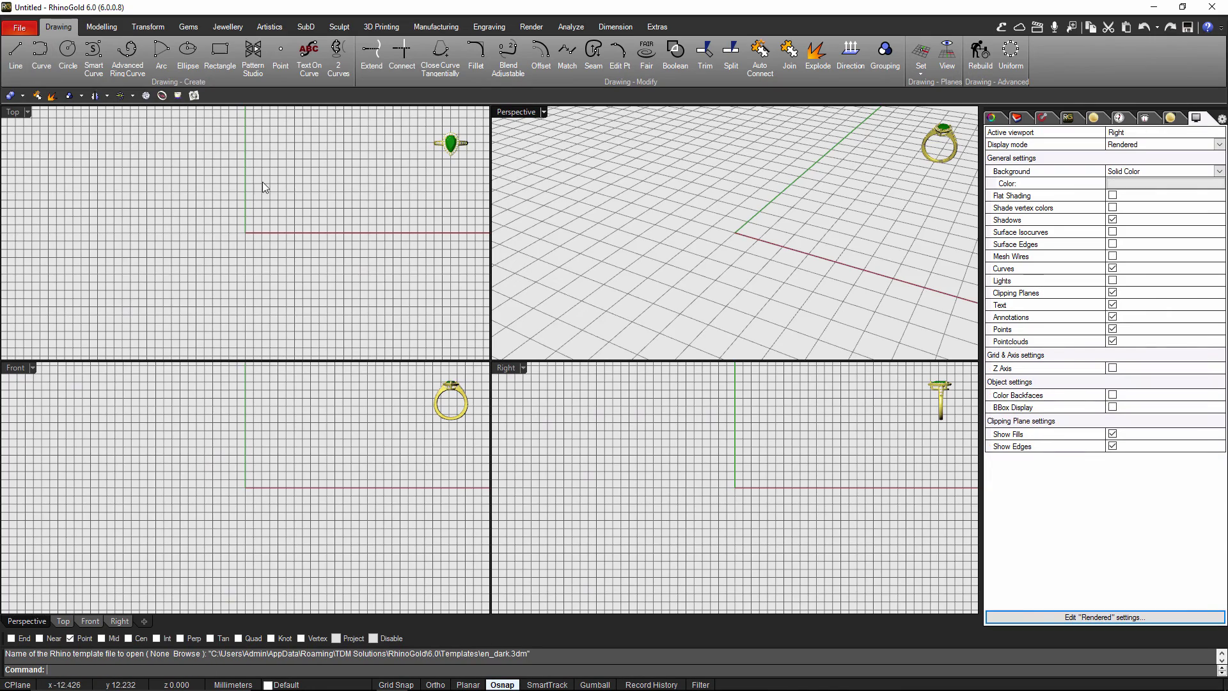
{"action": "left_click", "coordinate": [535, 114]}
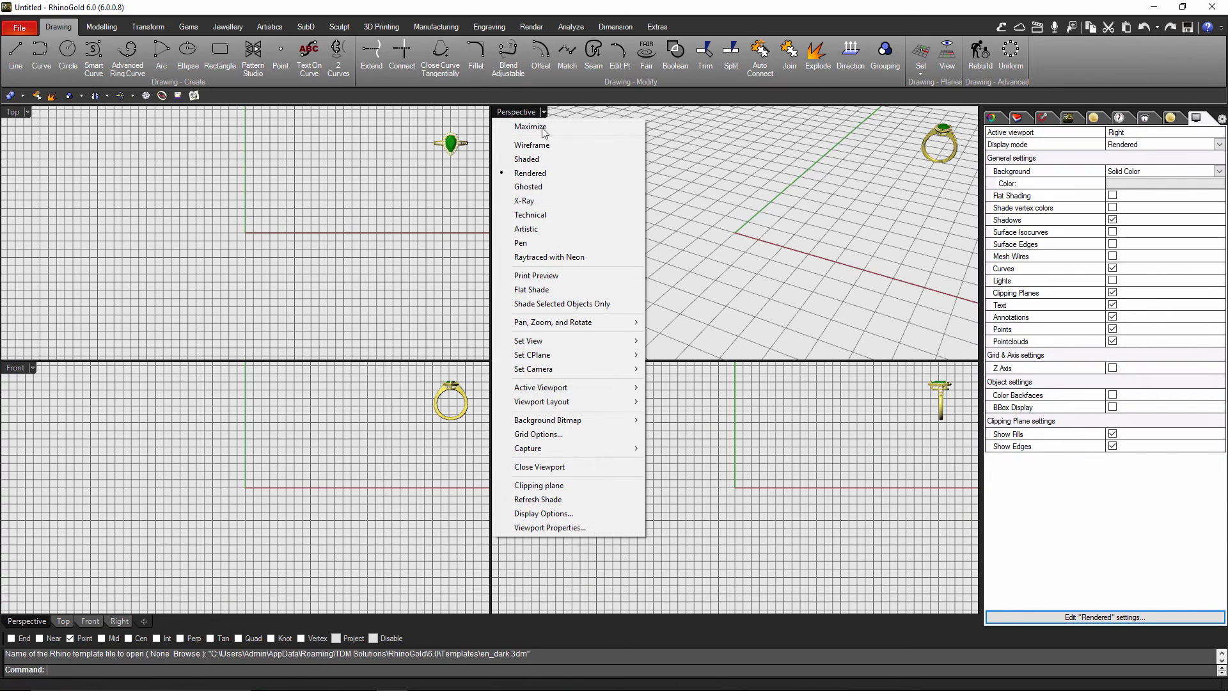
{"action": "left_click", "coordinate": [540, 161]}
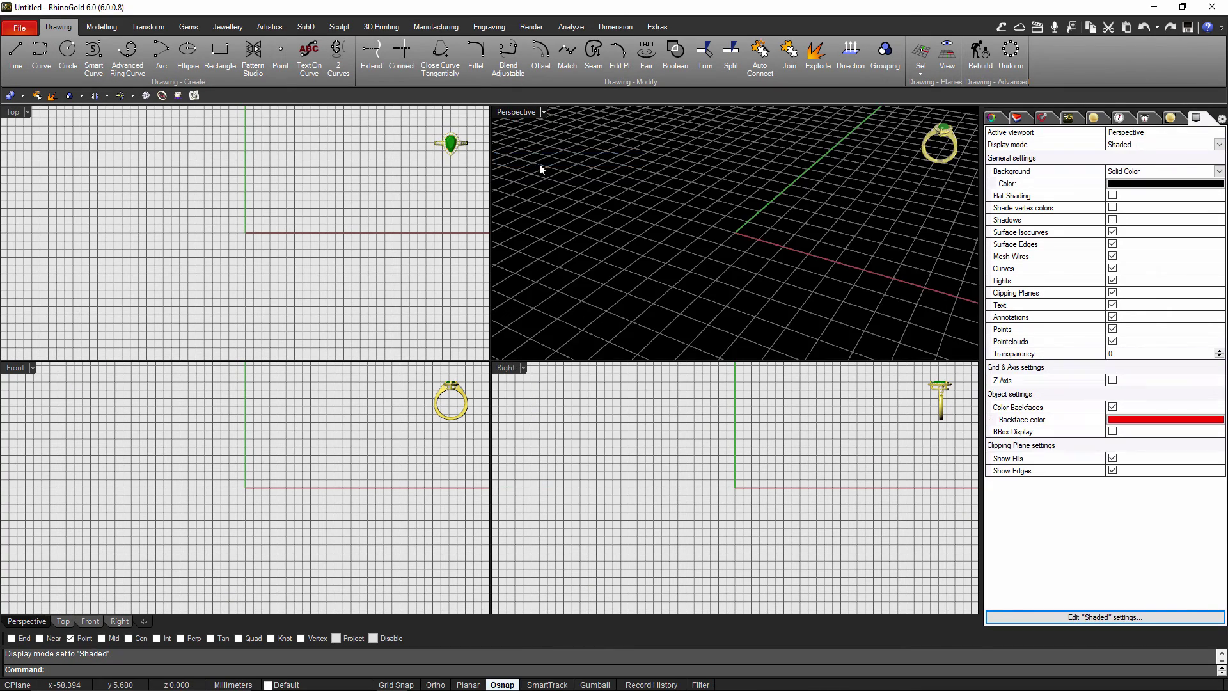
{"action": "left_click", "coordinate": [26, 112]}
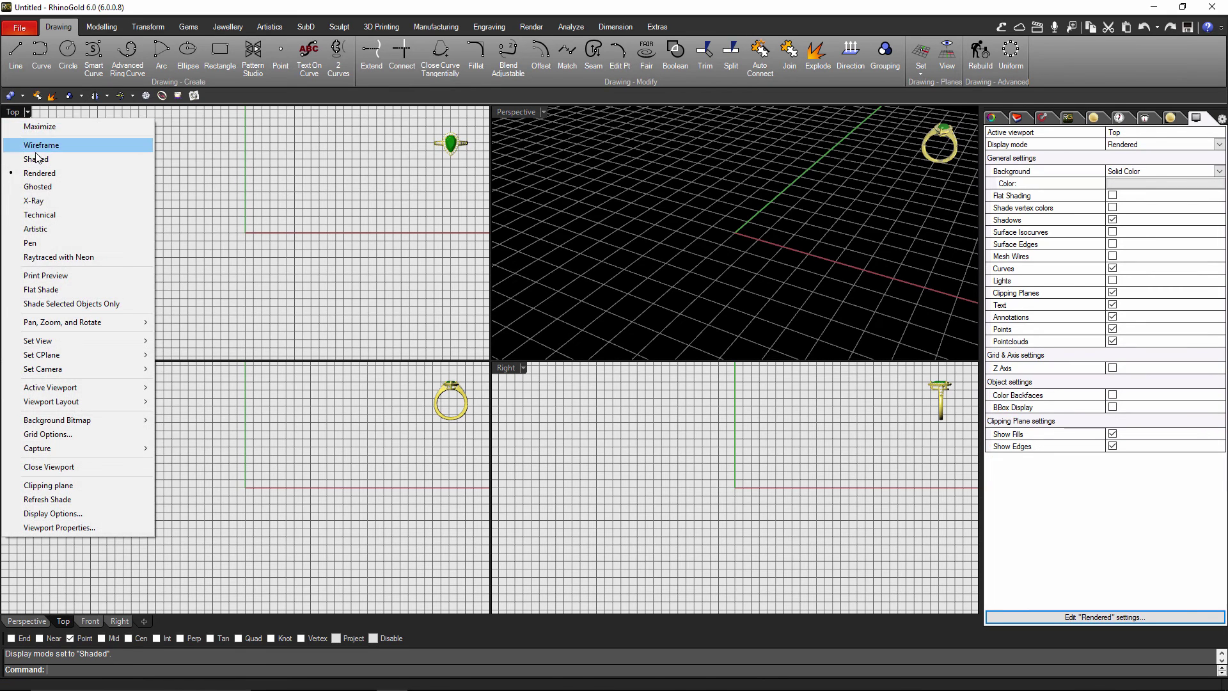
{"action": "left_click", "coordinate": [45, 159]}
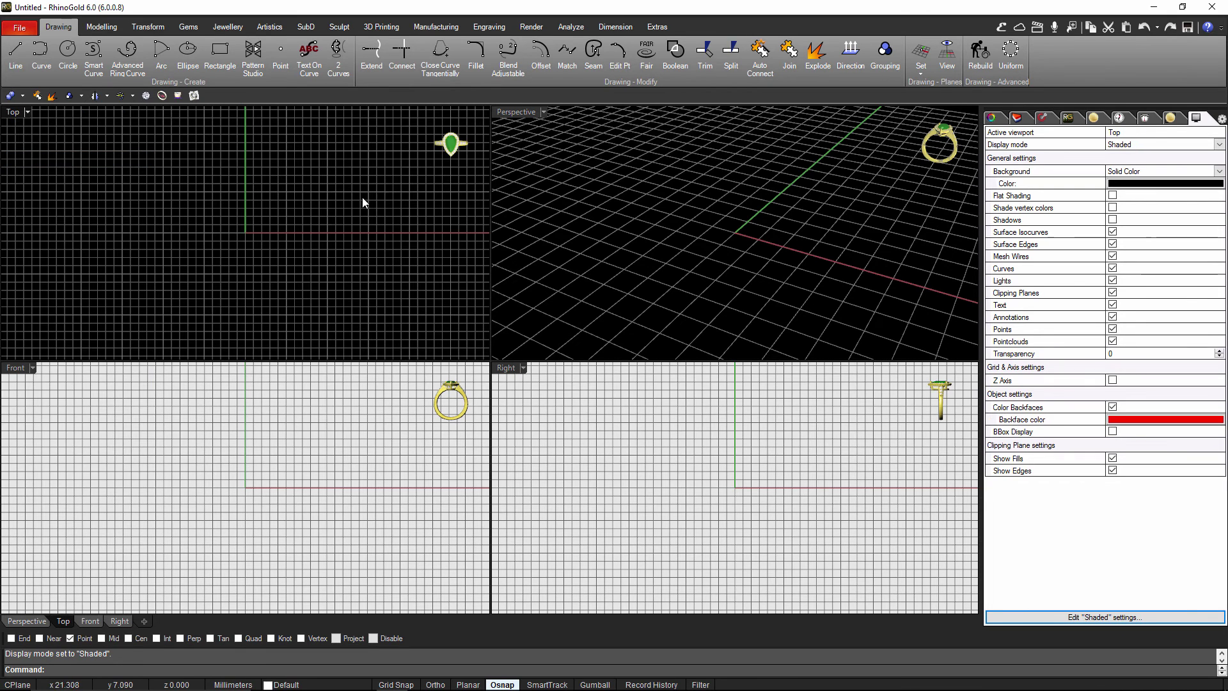
{"action": "left_click", "coordinate": [19, 28]}
{"action": "left_click", "coordinate": [23, 54]}
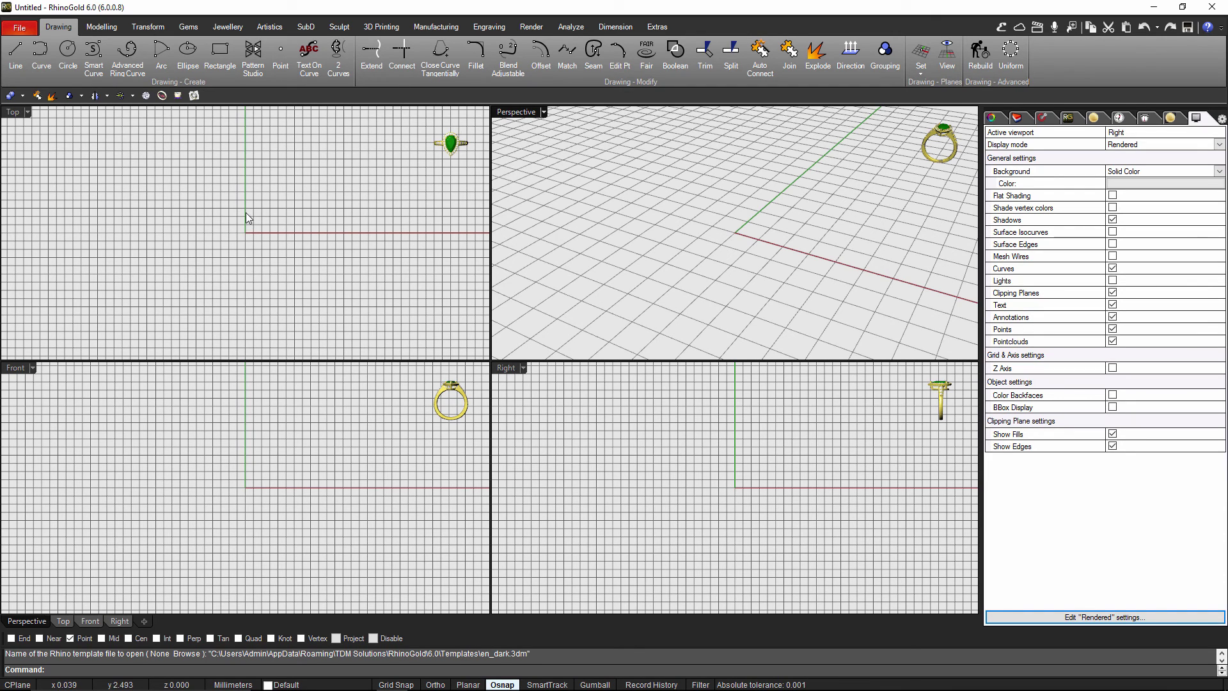
{"action": "left_click", "coordinate": [21, 33]}
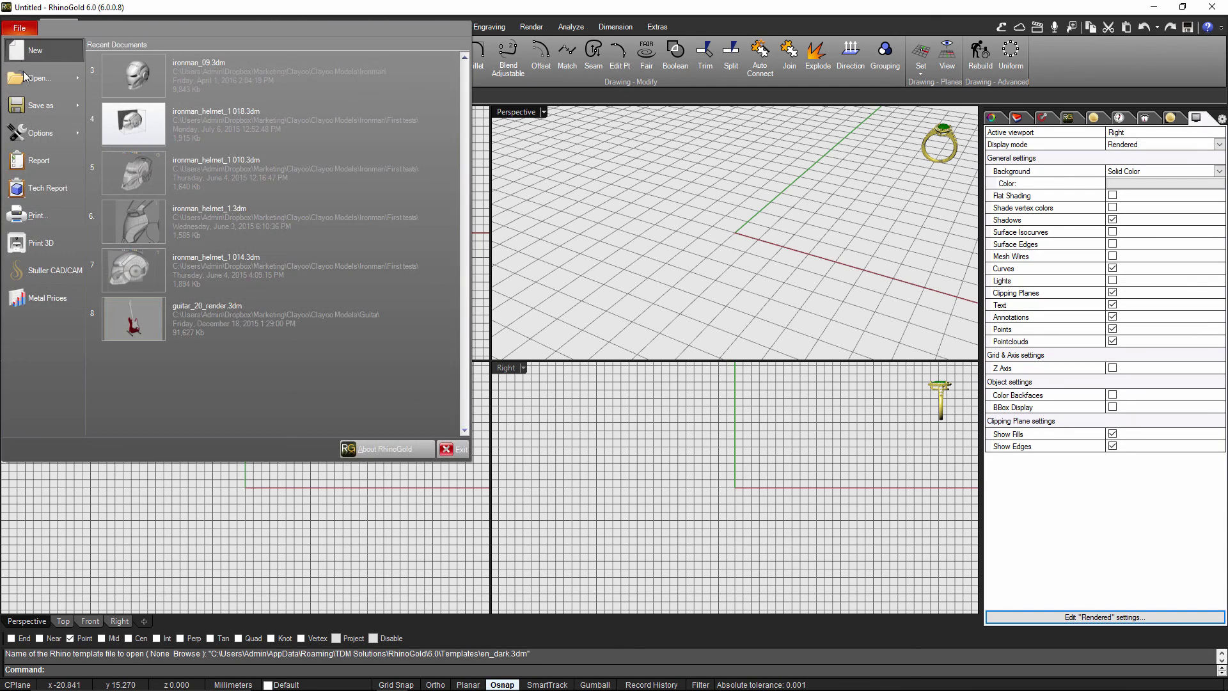
{"action": "left_click", "coordinate": [35, 133]}
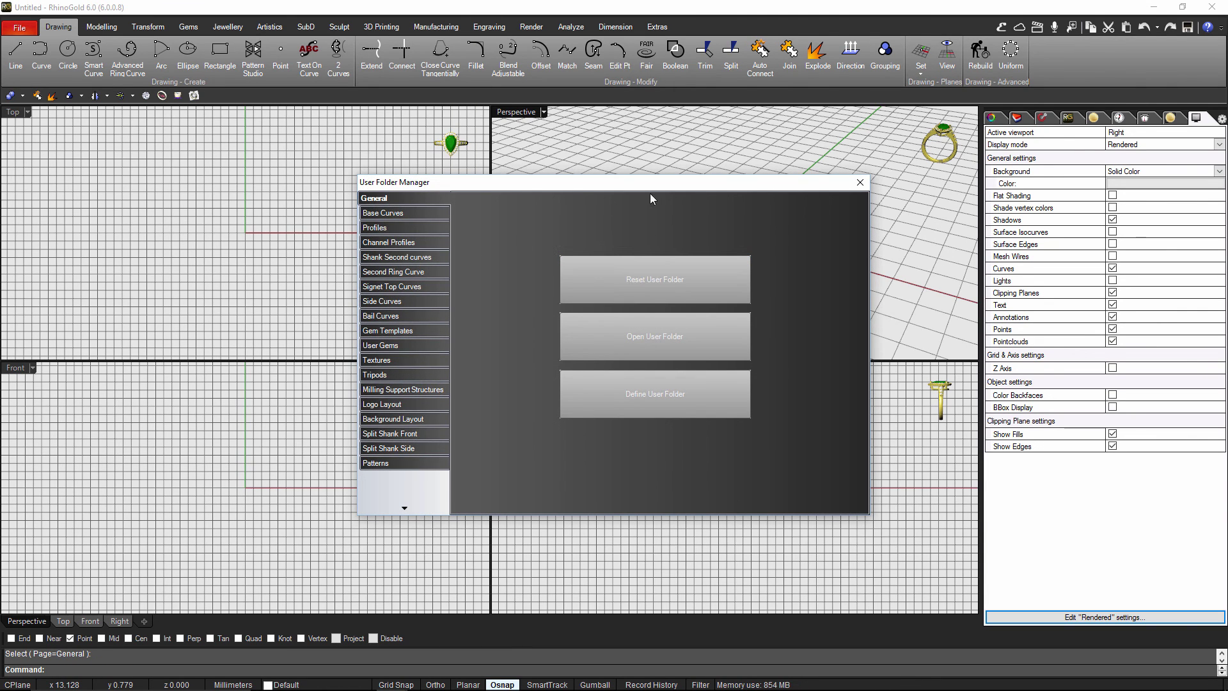
{"action": "left_click", "coordinate": [860, 183]}
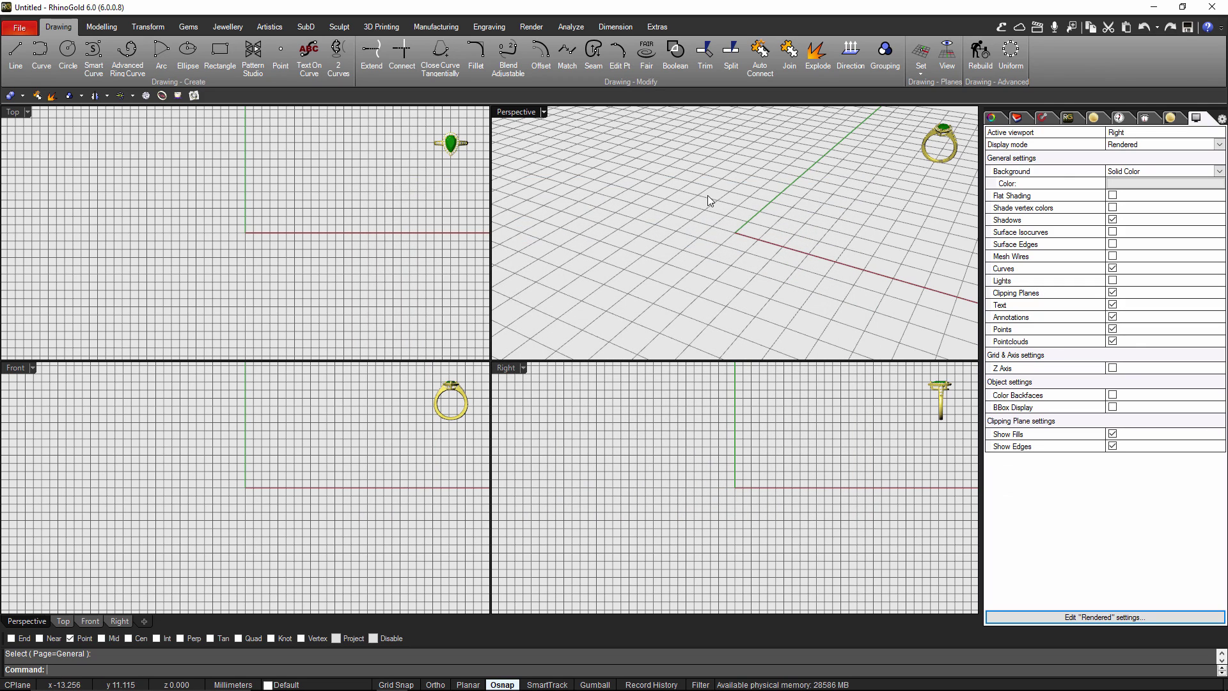